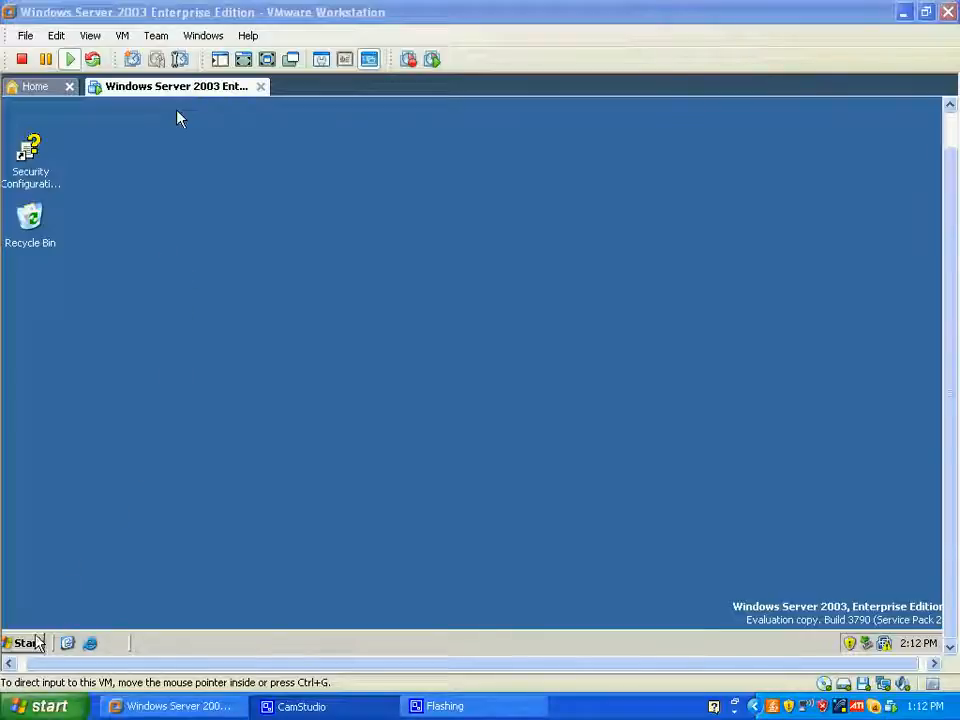
# Step: Browse to the C:\Data\Finance folder in the virtual machine's file explorer and widen the window to show the Attributes column
pyautogui.click(178, 118)
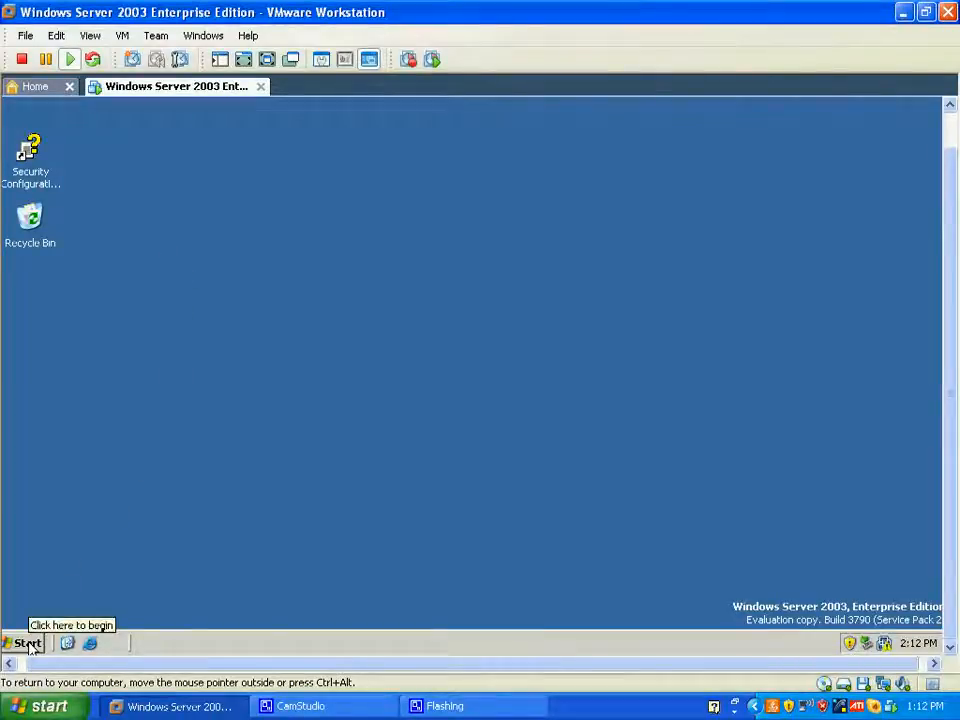
pyautogui.rightClick(30, 646)
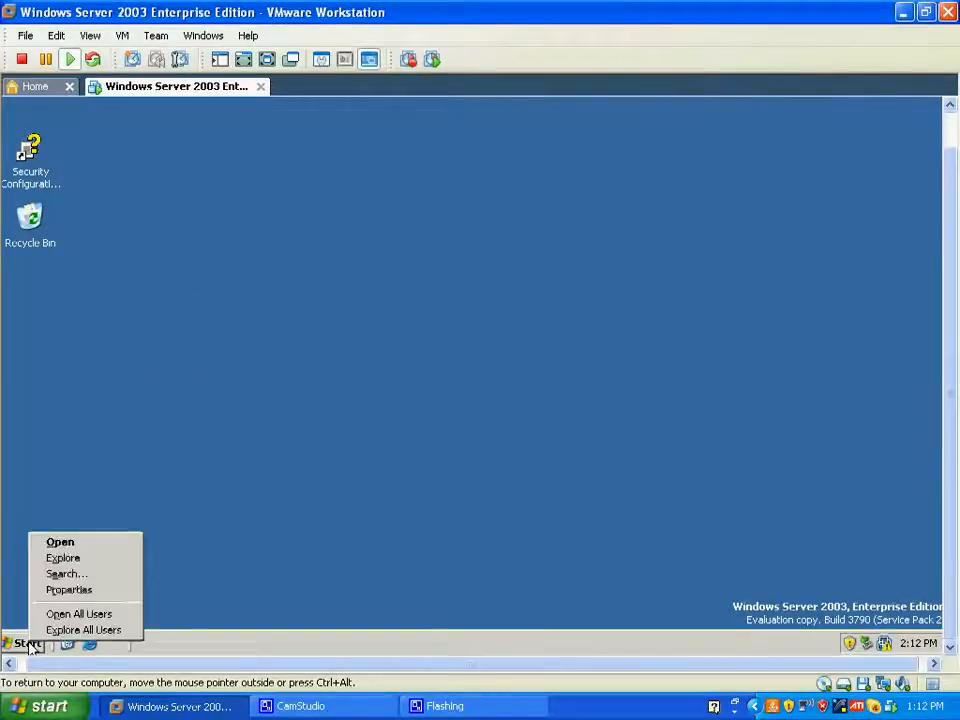
pyautogui.click(55, 561)
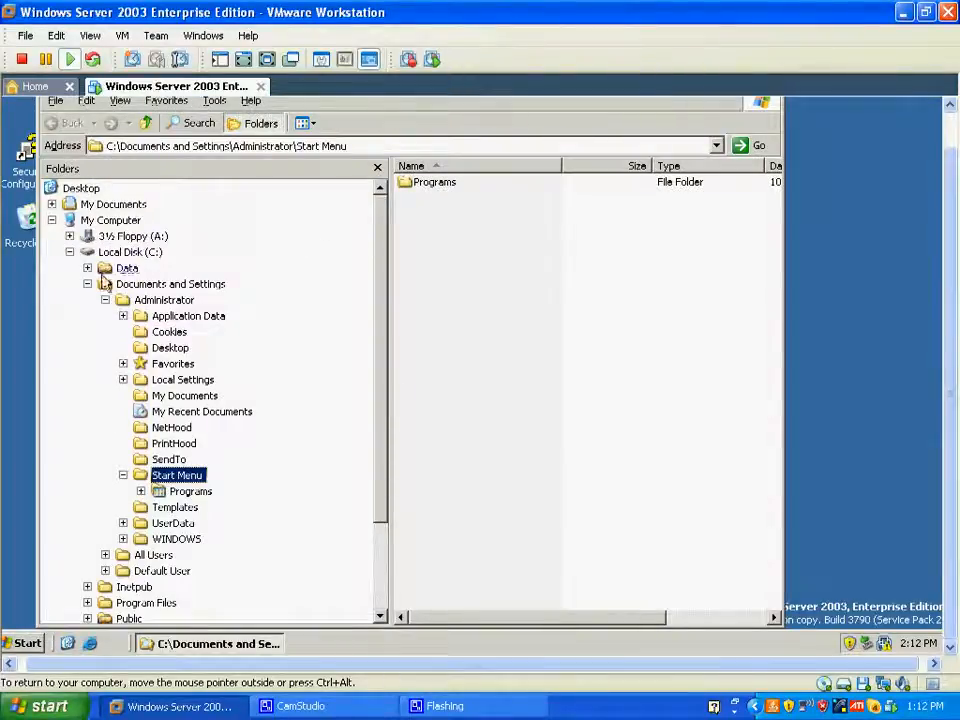
pyautogui.click(87, 268)
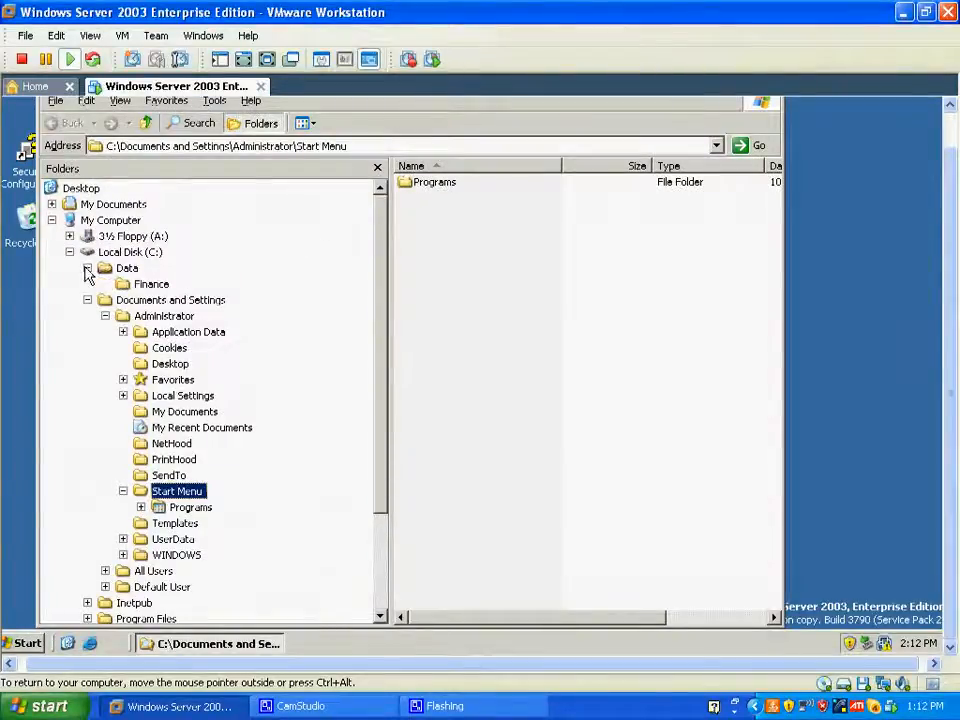
pyautogui.click(152, 285)
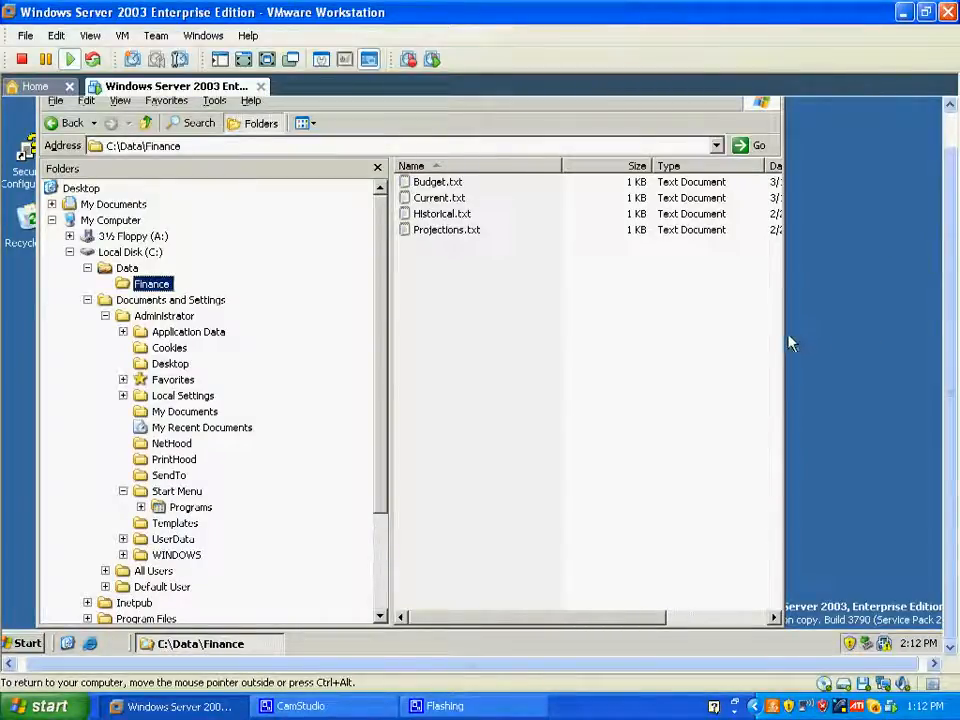
pyautogui.moveTo(784, 334); pyautogui.dragTo(917, 328)
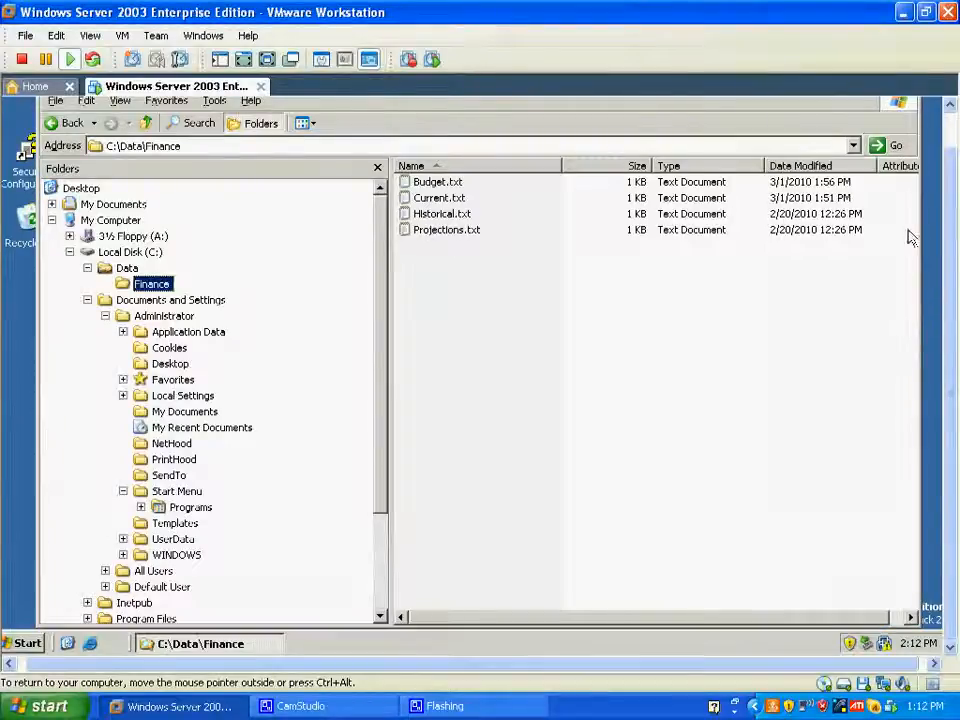
pyautogui.moveTo(920, 272); pyautogui.dragTo(937, 273)
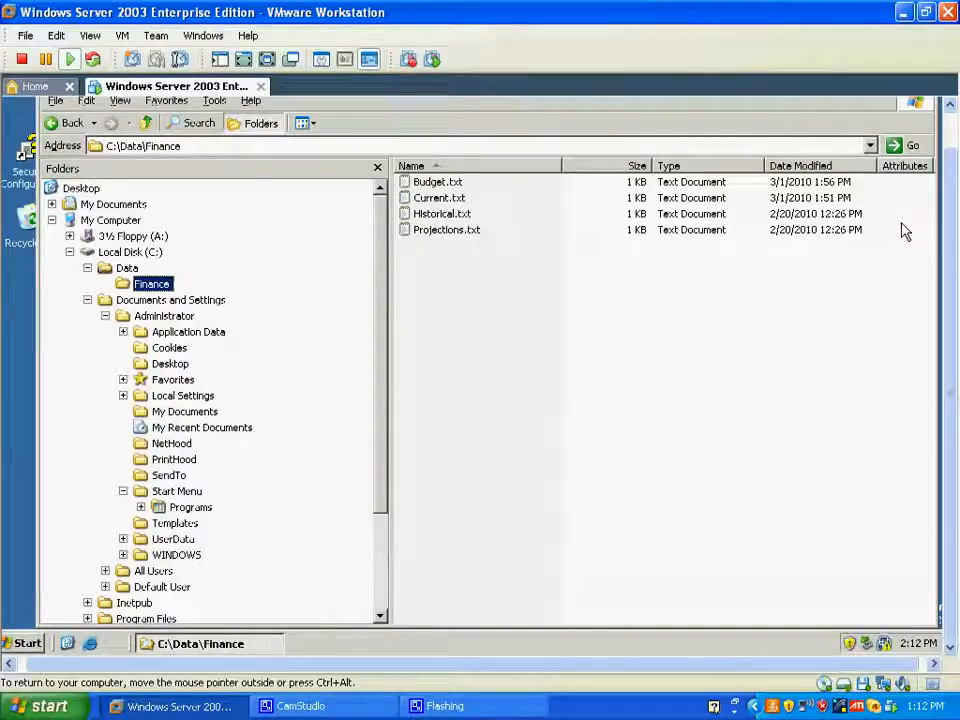
# Step: Add the line "blah blah blah" below the existing text in Current.txt, then close the file and save the changes
pyautogui.doubleClick(427, 199)
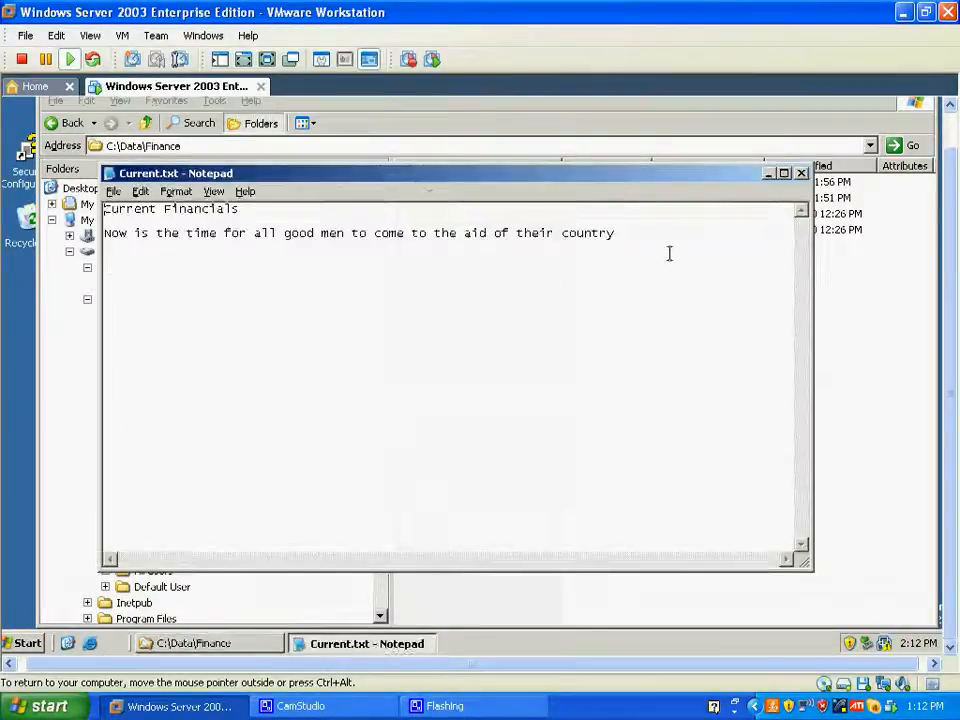
pyautogui.click(664, 231)
pyautogui.press('Return')
pyautogui.press('Return')
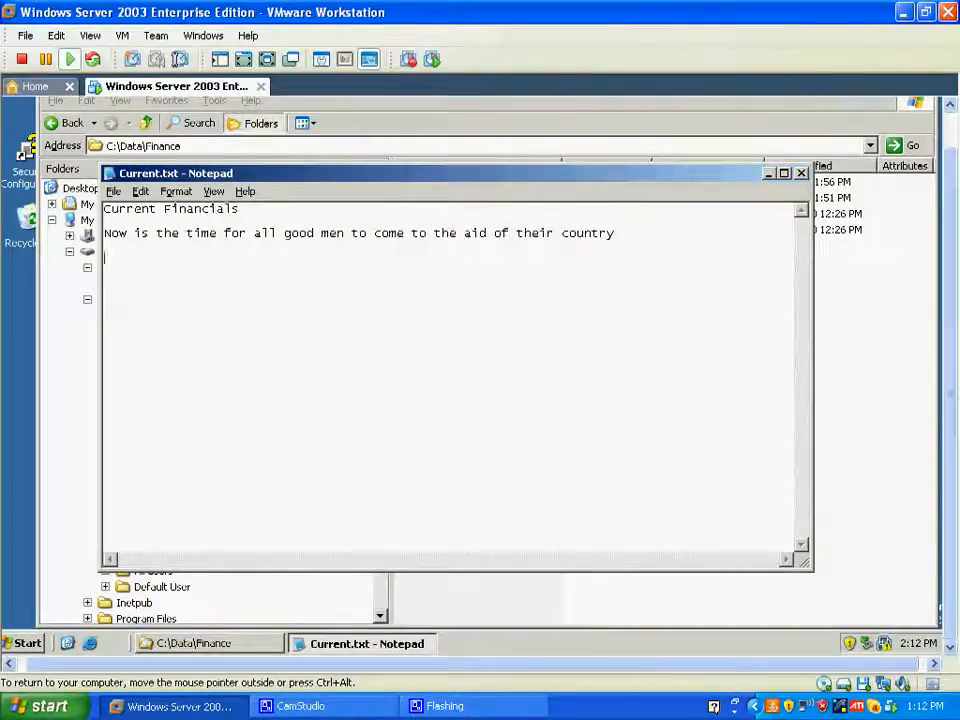
pyautogui.write('blah ')
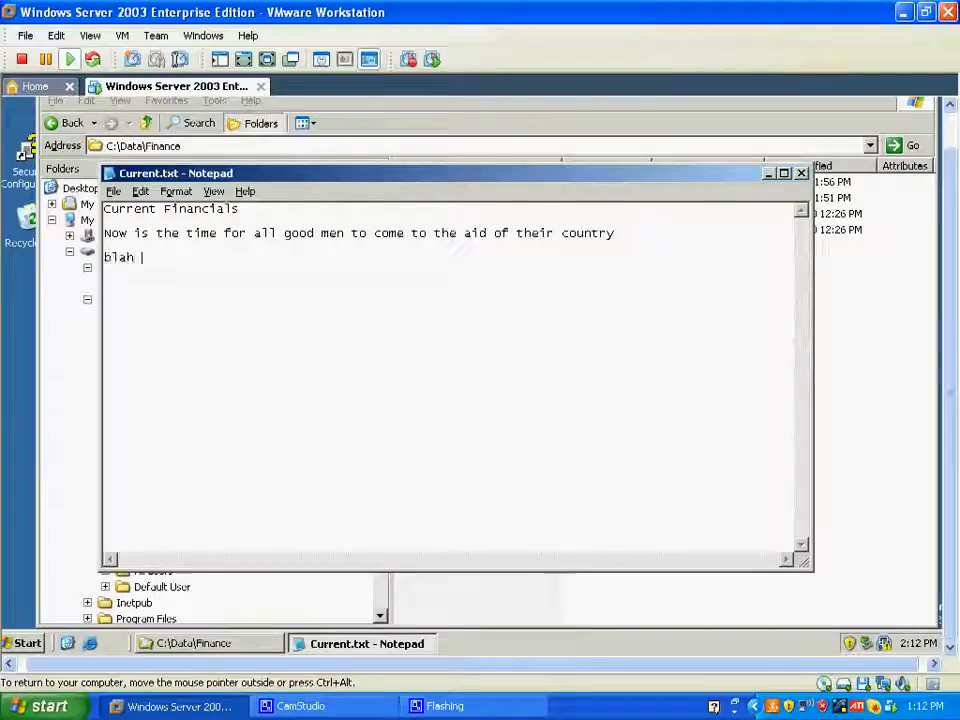
pyautogui.write('blah bl')
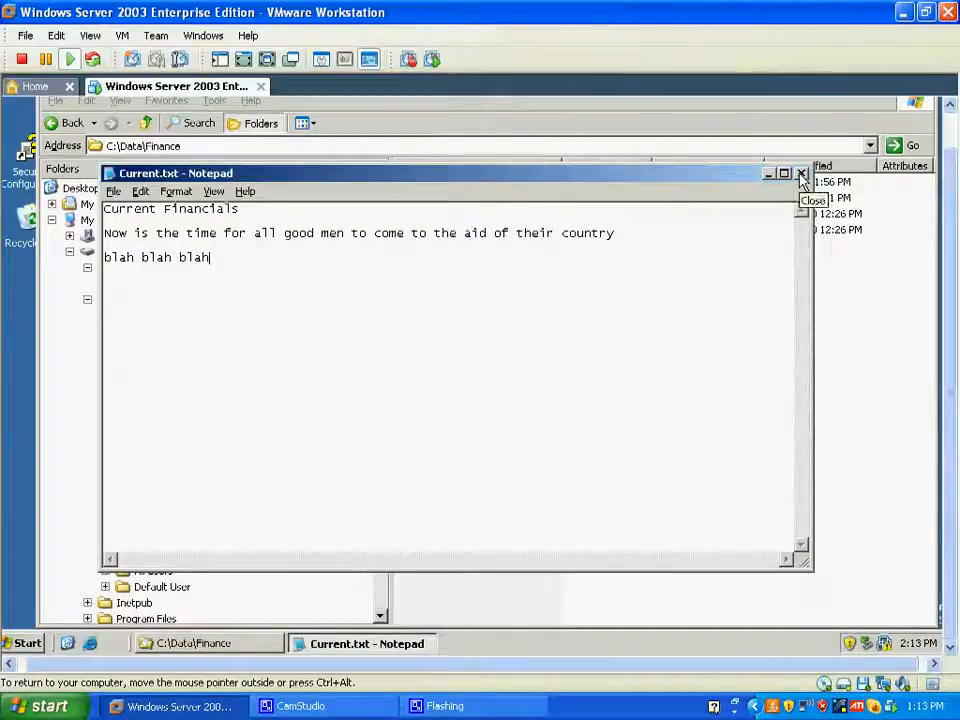
pyautogui.click(800, 175)
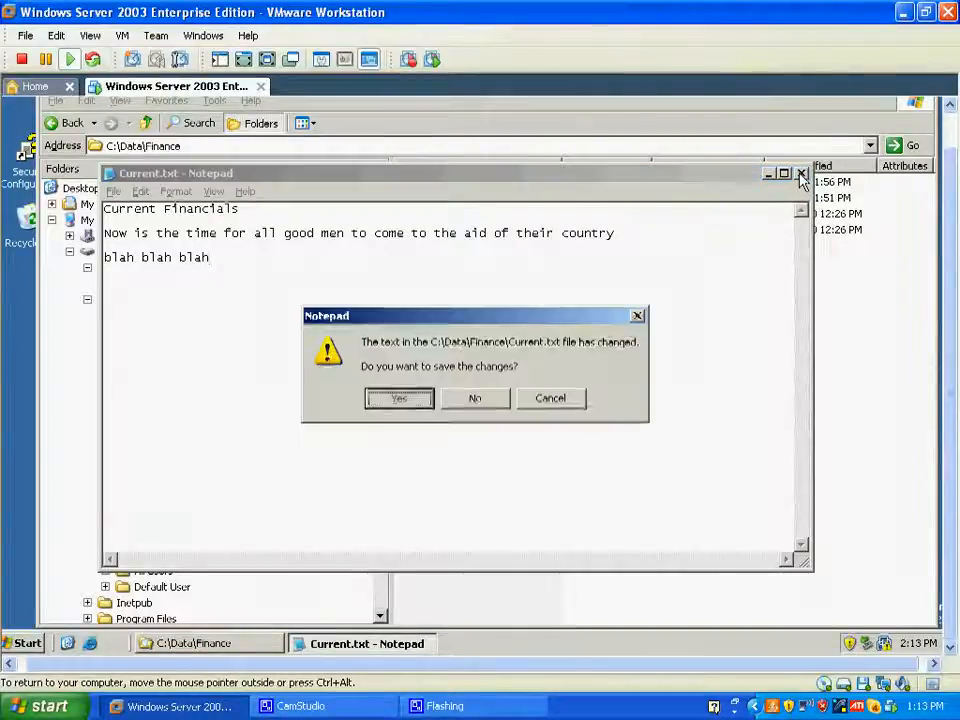
pyautogui.click(401, 399)
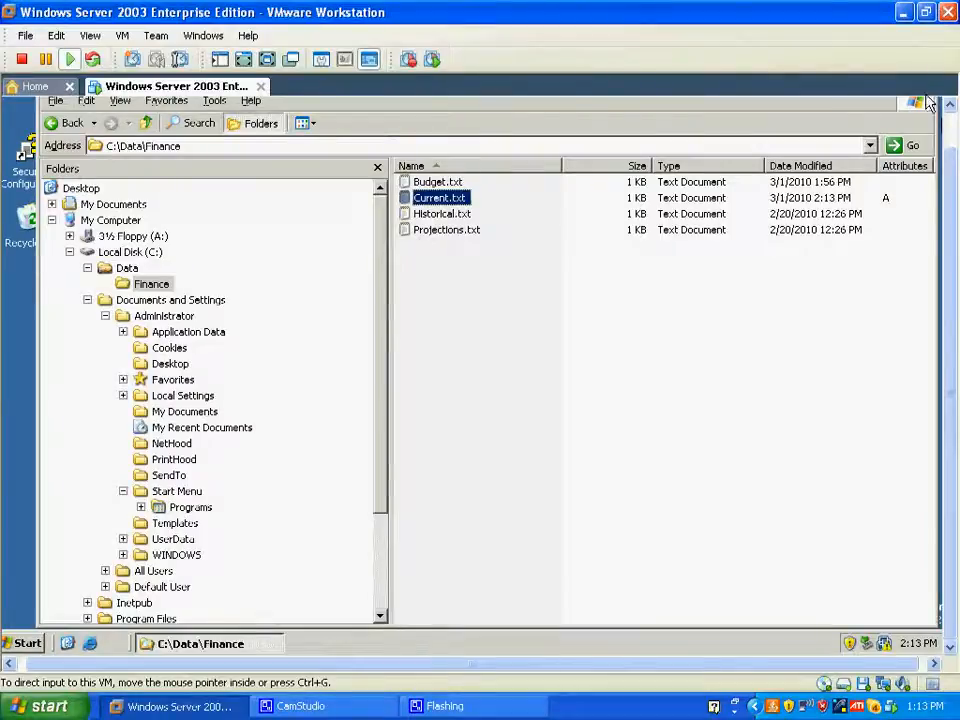
# Step: Close the Finance folder window and launch the Windows Backup utility
pyautogui.click(944, 121)
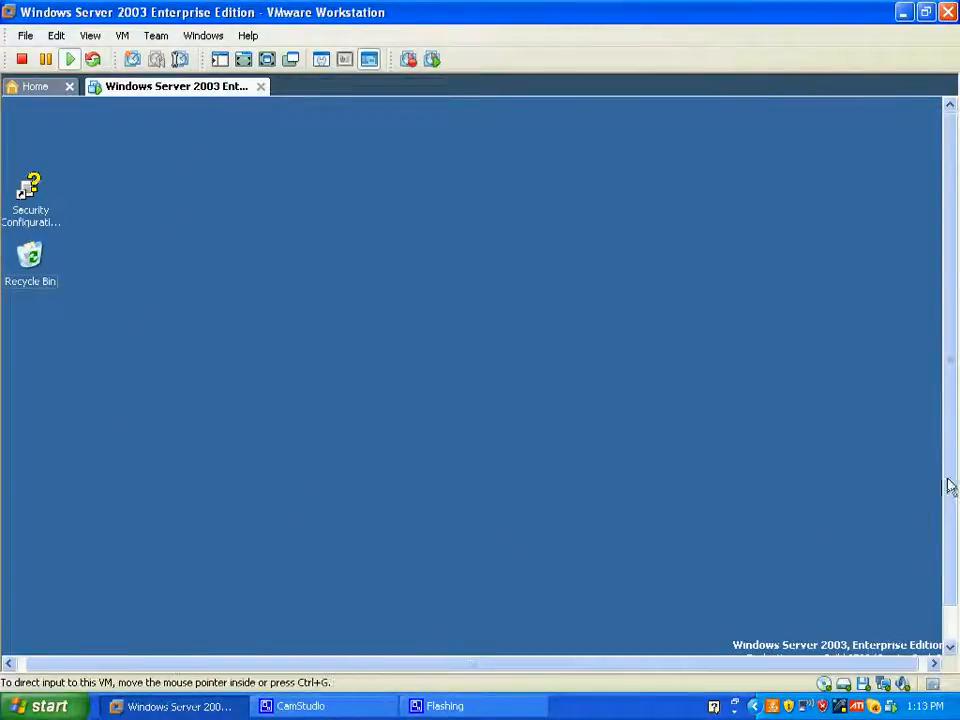
pyautogui.moveTo(949, 487); pyautogui.dragTo(951, 534)
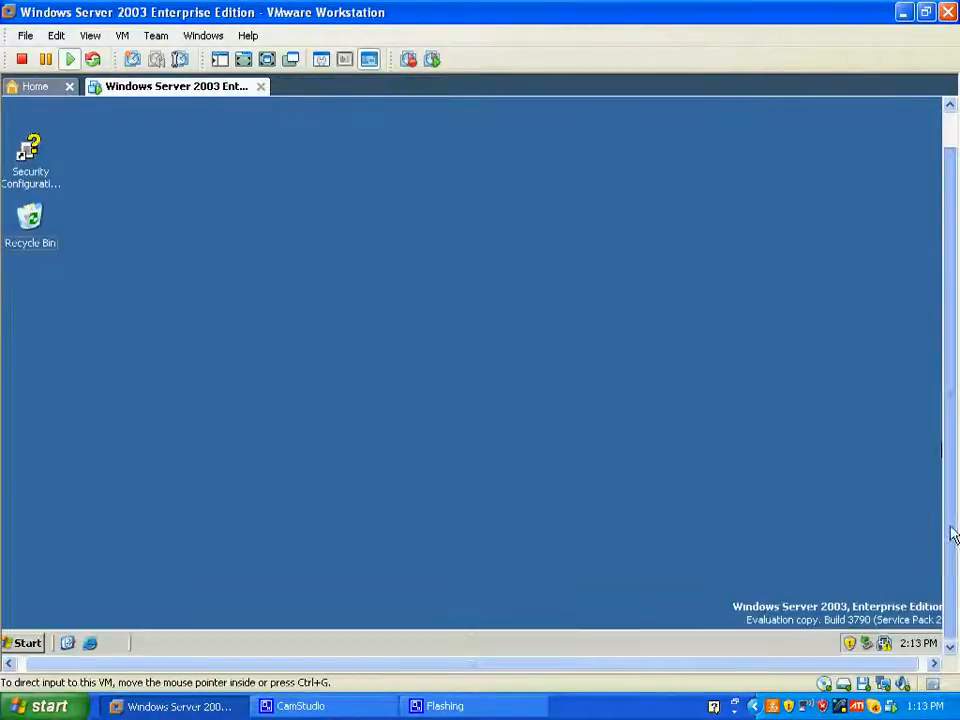
pyautogui.click(26, 643)
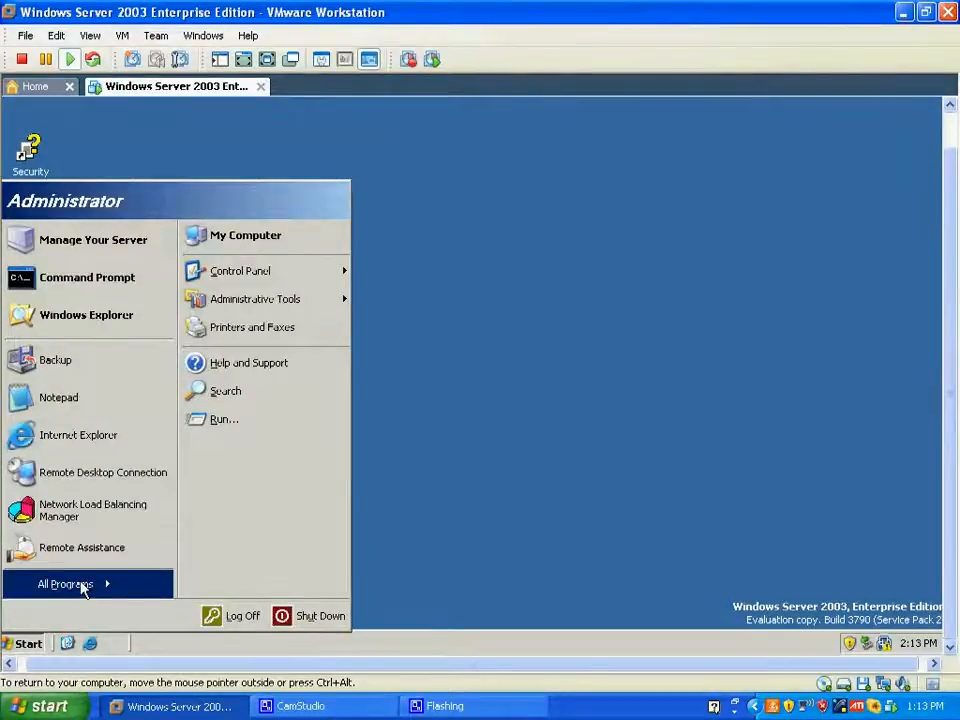
pyautogui.moveTo(76, 585)
pyautogui.moveTo(160, 500)
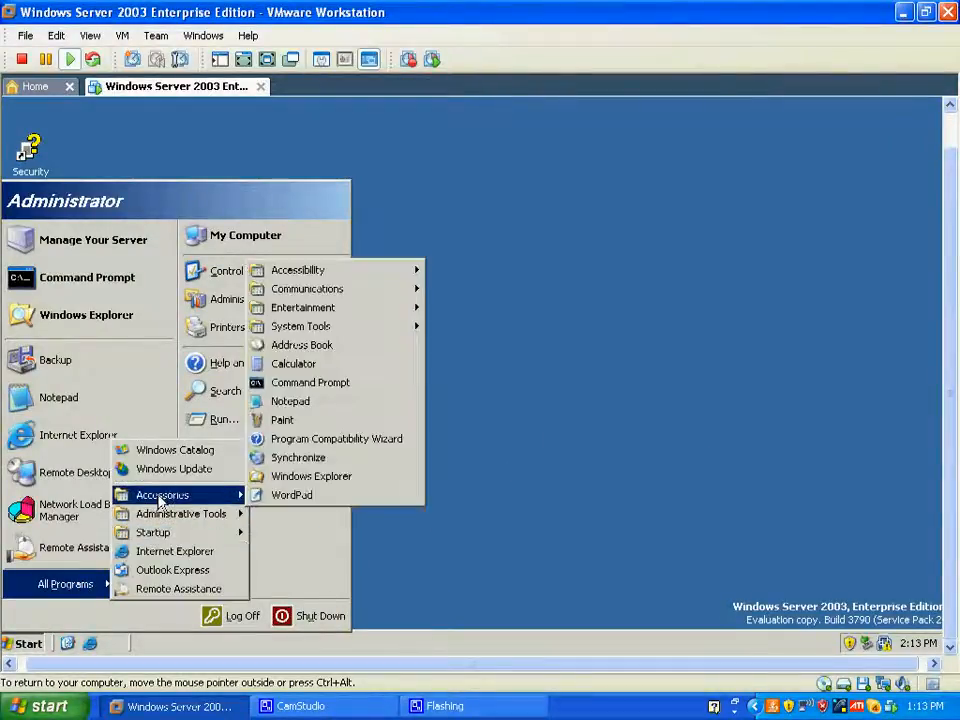
pyautogui.moveTo(366, 334)
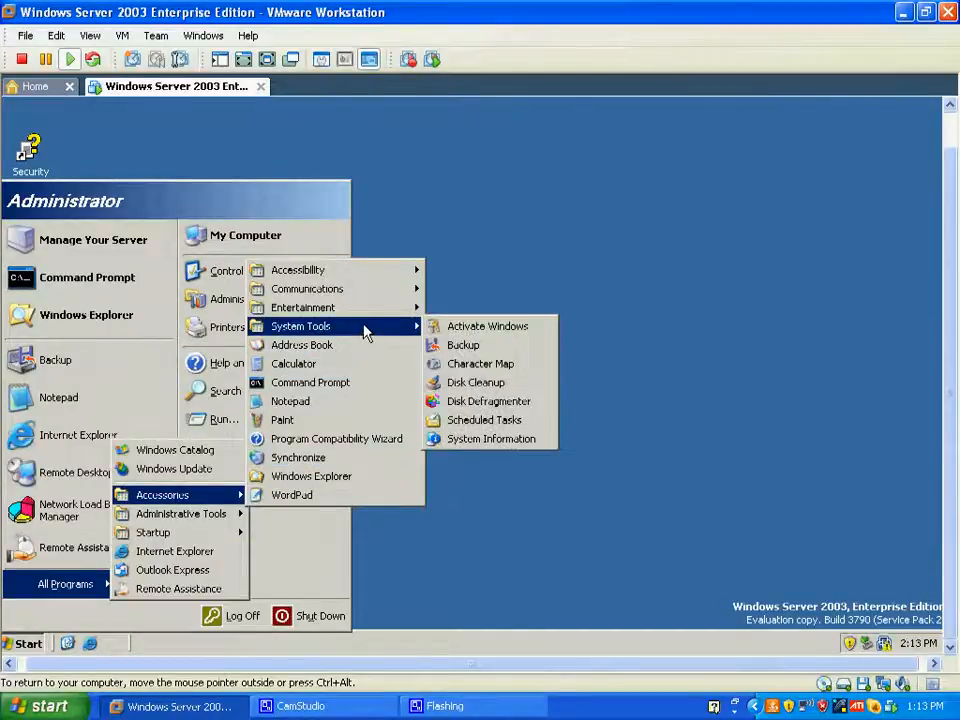
pyautogui.click(466, 345)
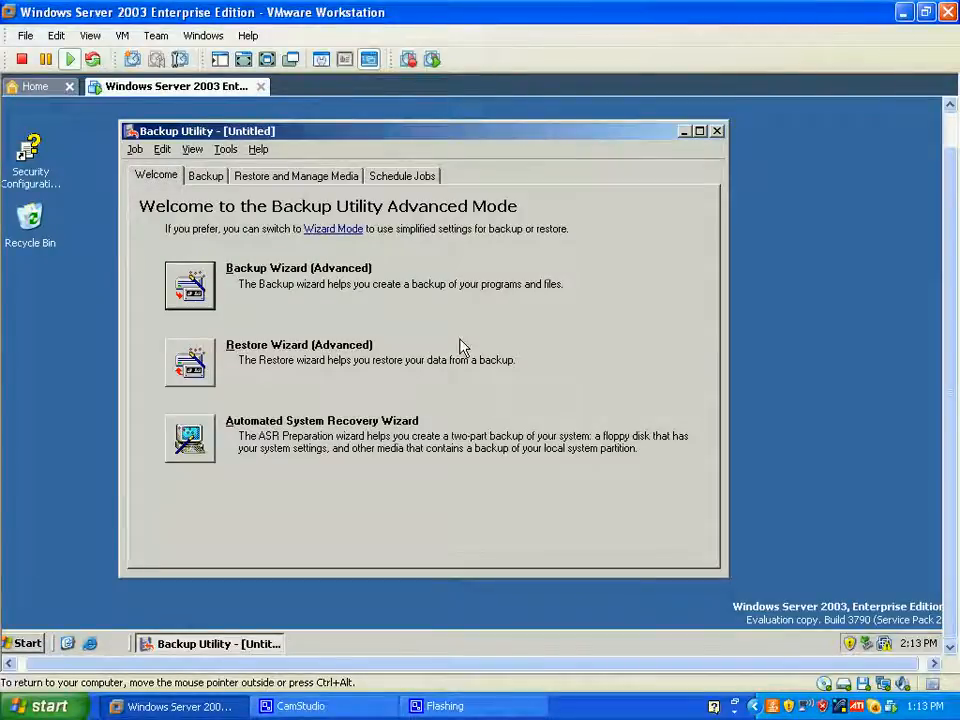
# Step: Load the saved backup selections from the Finance Backup.bks selection script
pyautogui.click(206, 177)
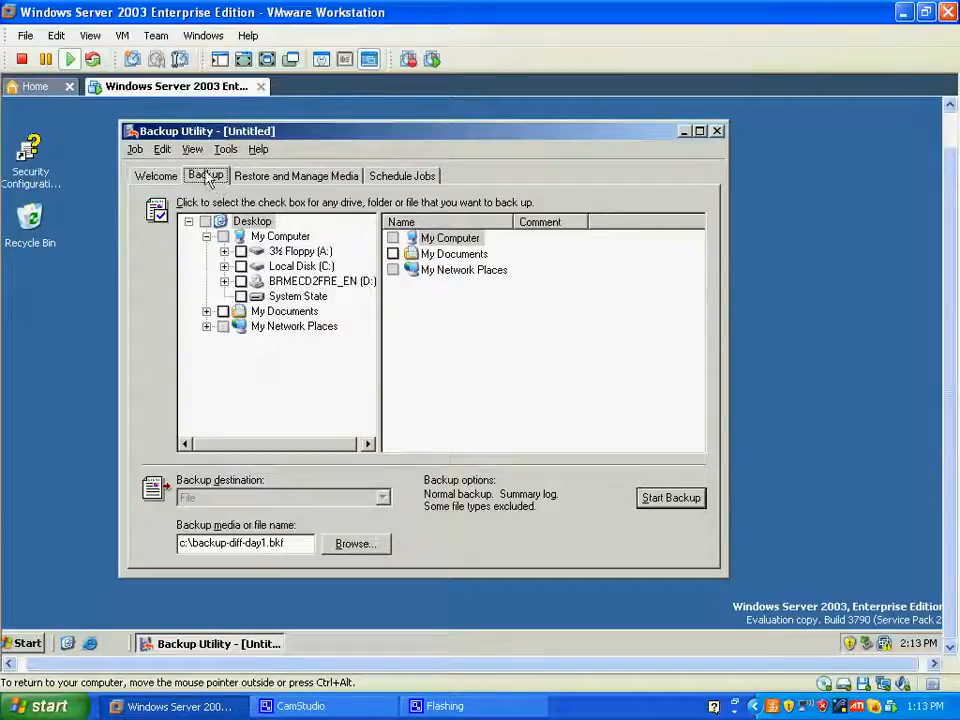
pyautogui.click(135, 152)
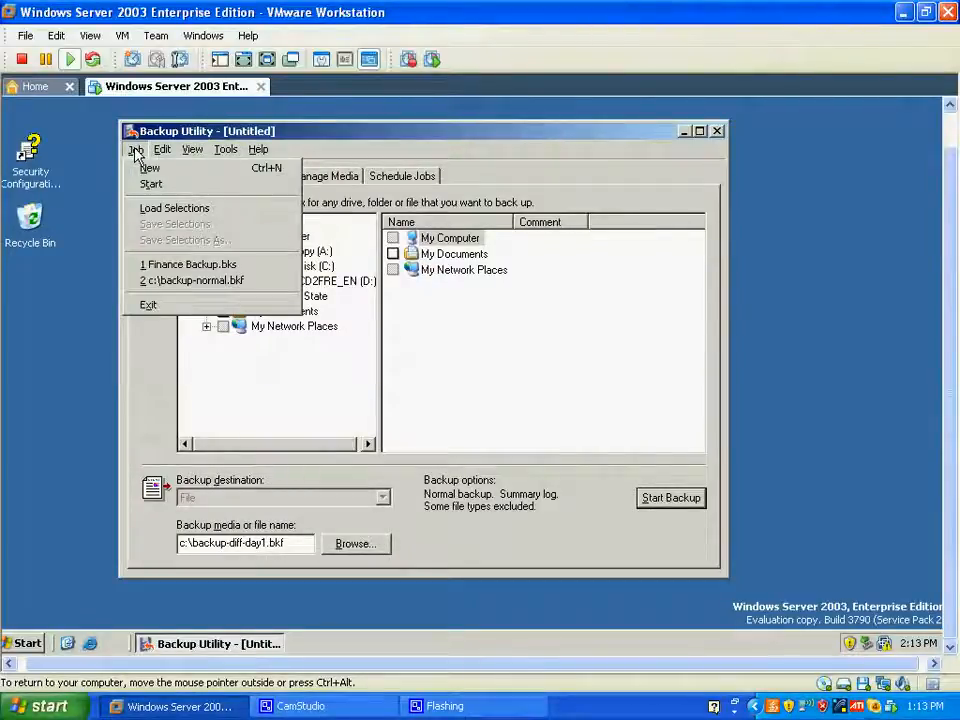
pyautogui.moveTo(162, 149)
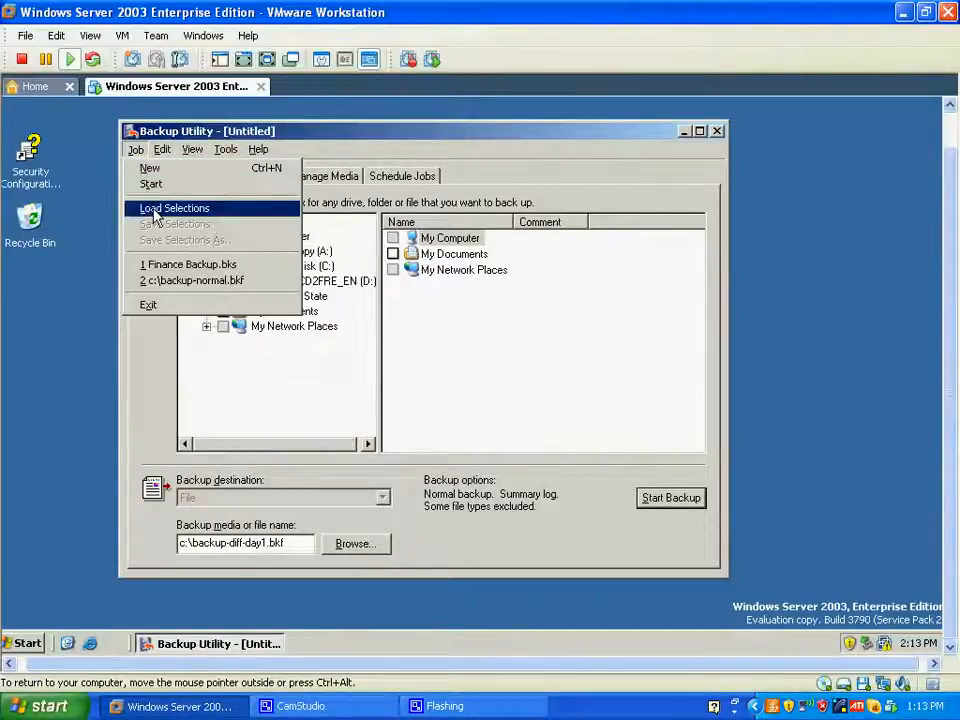
pyautogui.click(160, 208)
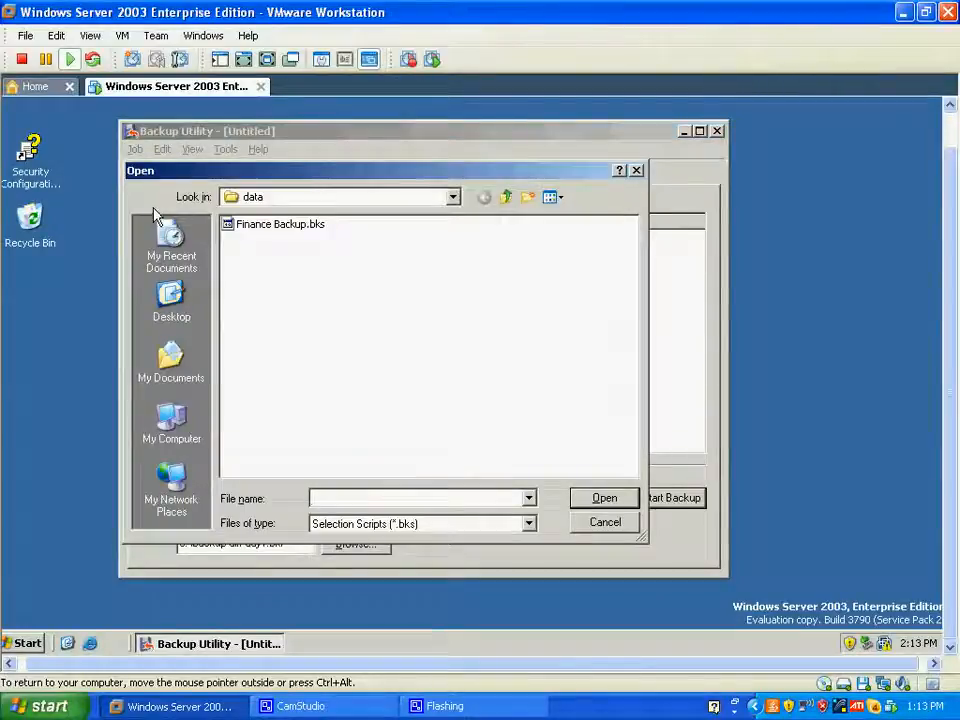
pyautogui.click(285, 230)
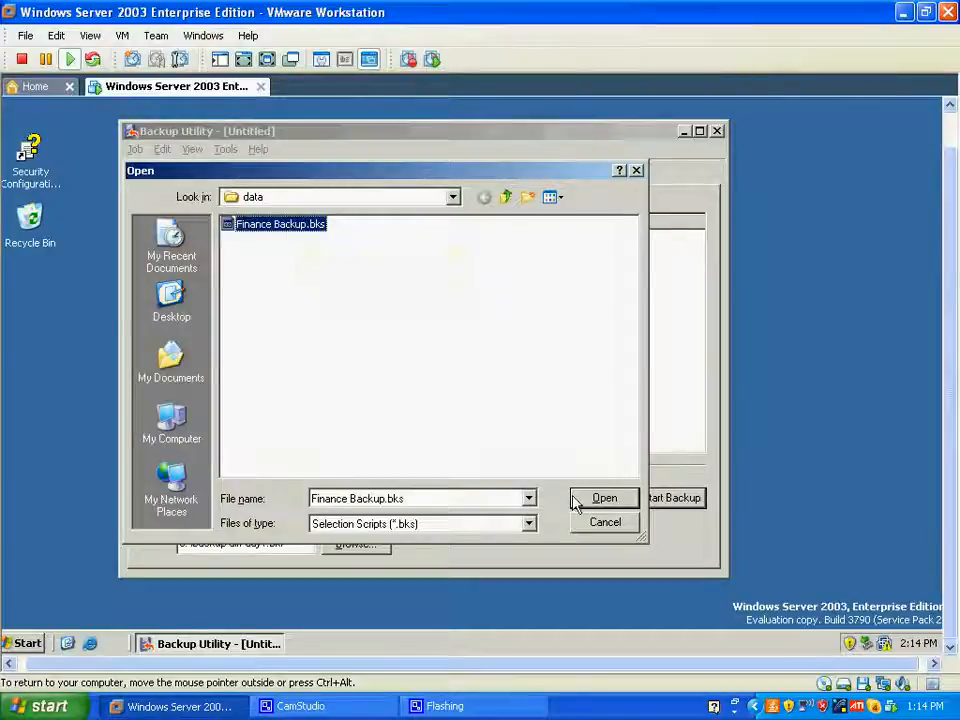
pyautogui.click(604, 498)
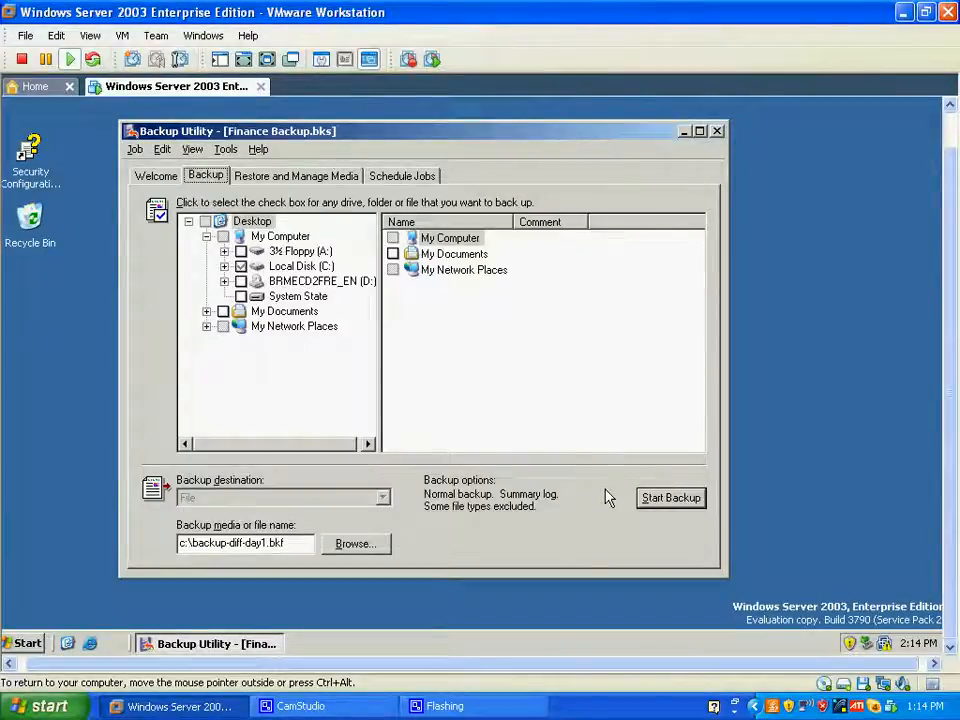
# Step: Run a Differential backup of the loaded selections, replacing the existing data on the backup-diff-day1.bkf media
pyautogui.click(672, 499)
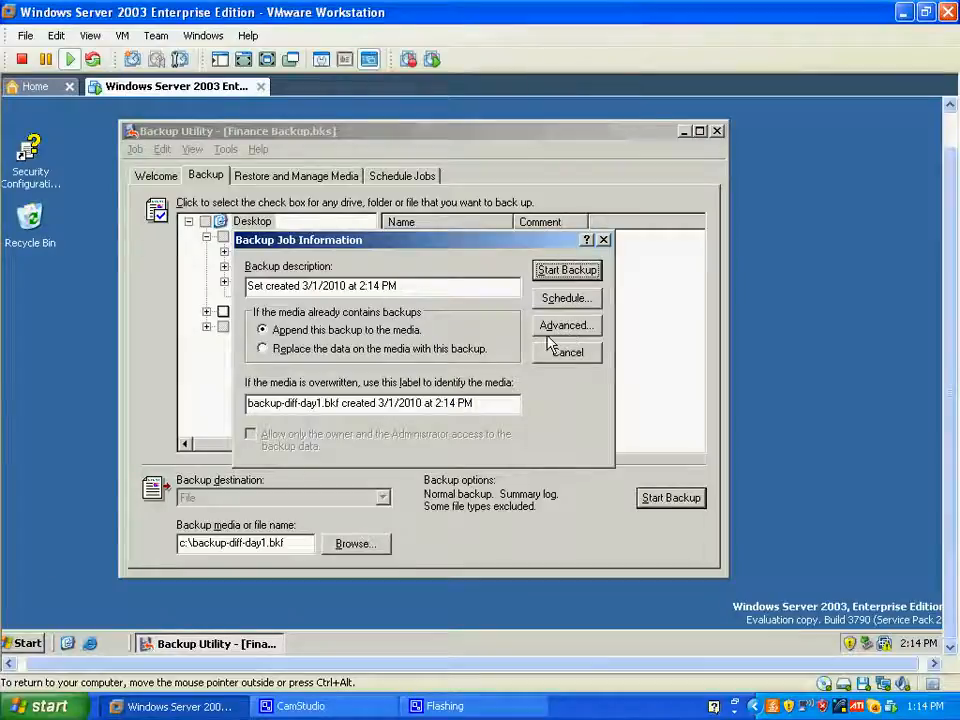
pyautogui.click(267, 350)
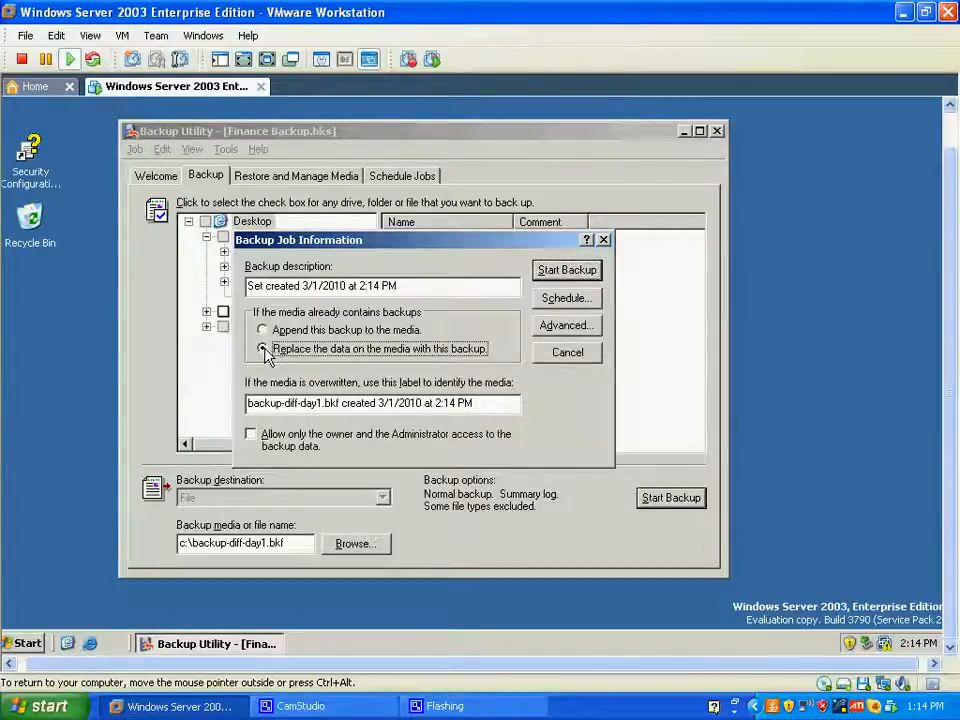
pyautogui.click(576, 331)
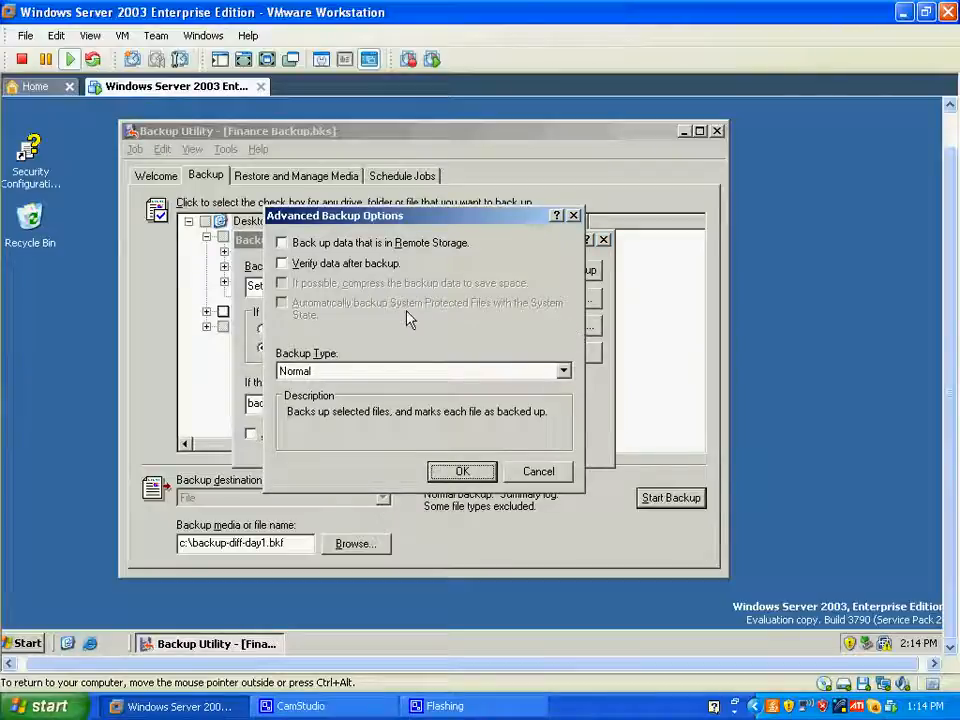
pyautogui.click(563, 371)
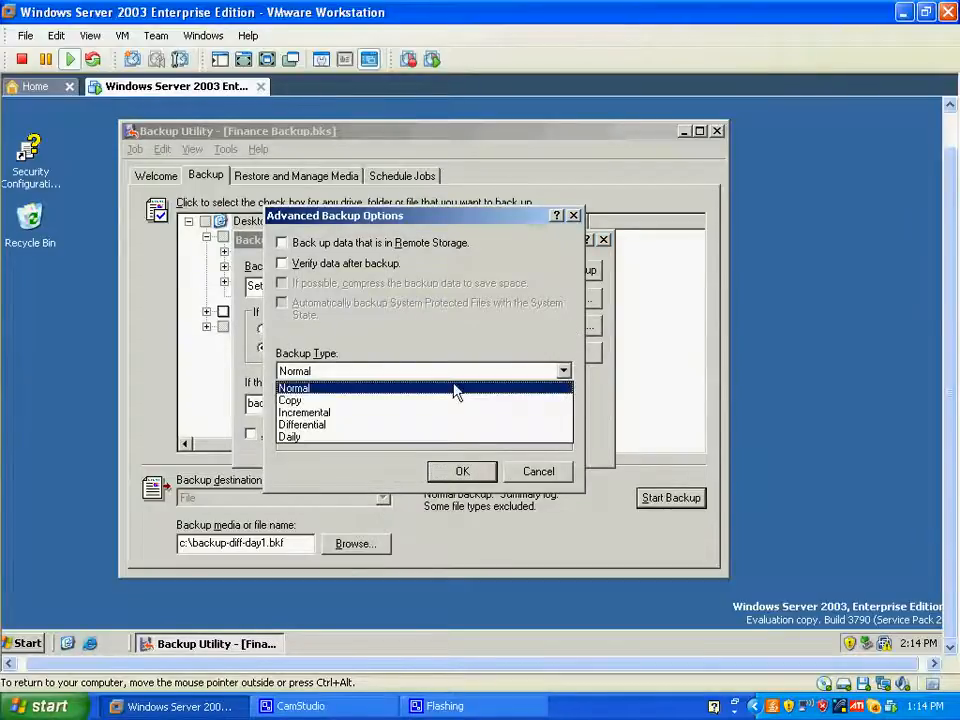
pyautogui.click(323, 425)
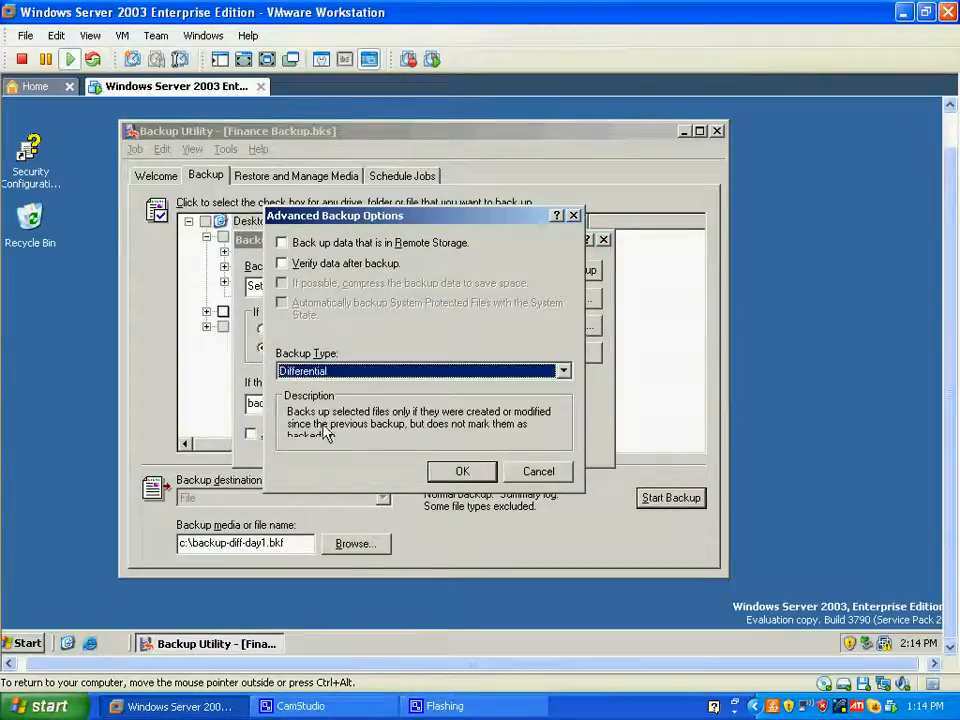
pyautogui.click(473, 473)
pyautogui.click(558, 271)
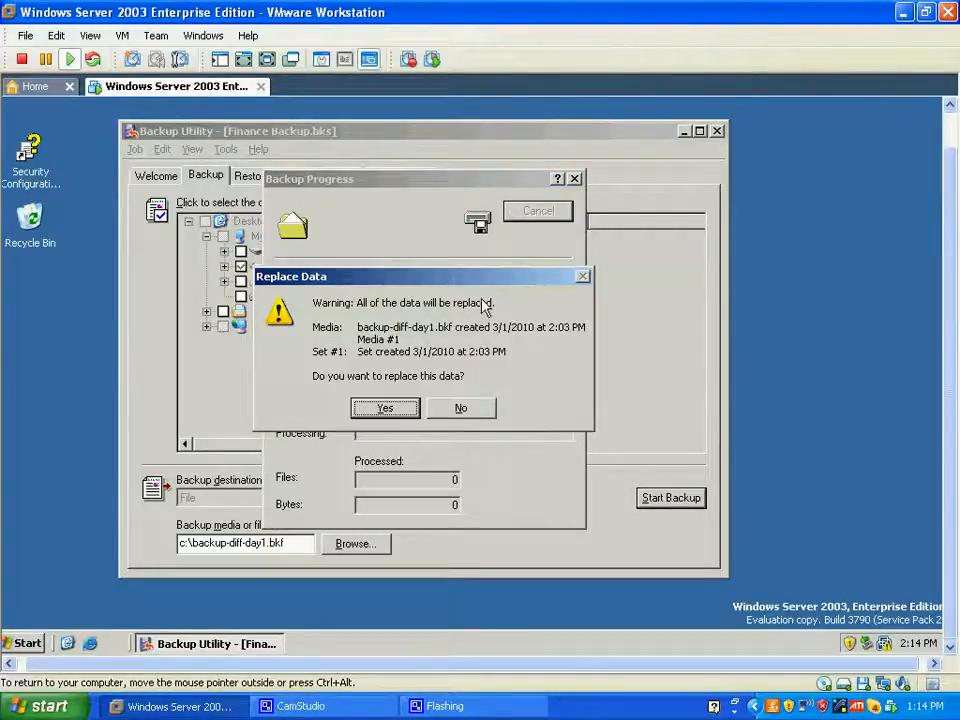
pyautogui.click(400, 410)
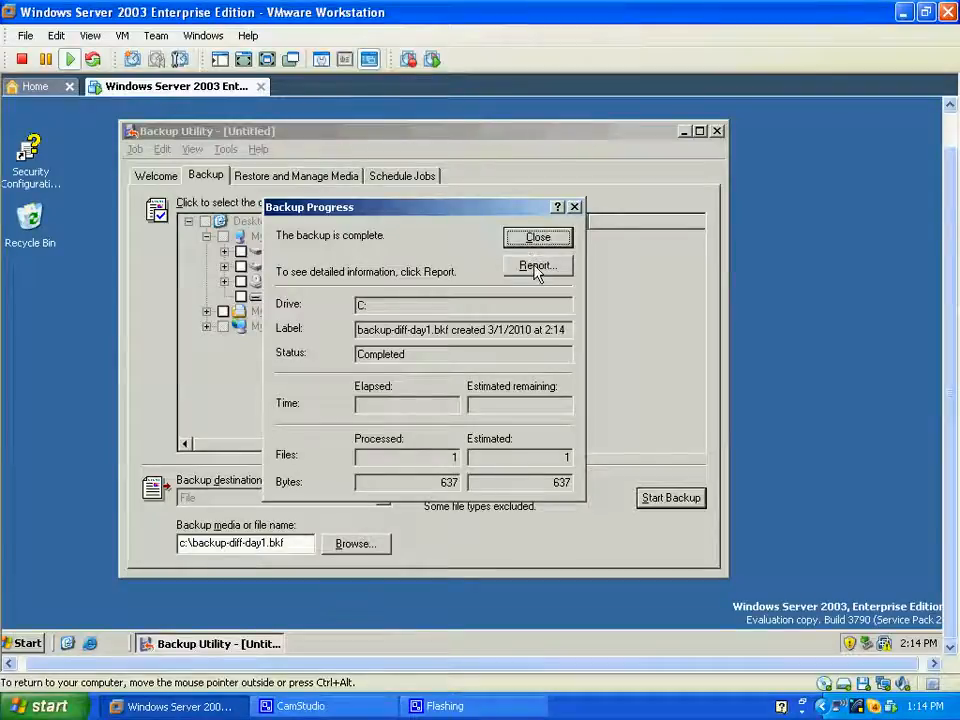
# Step: Examine the detailed report of the completed backup, then close the report and the backup progress window
pyautogui.click(538, 267)
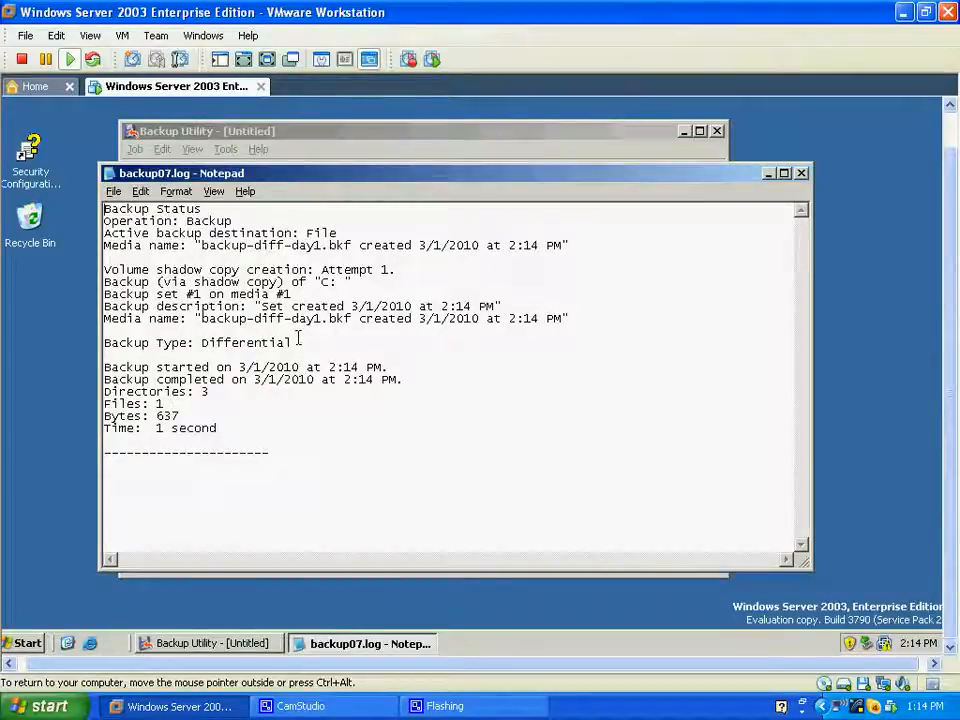
pyautogui.click(802, 174)
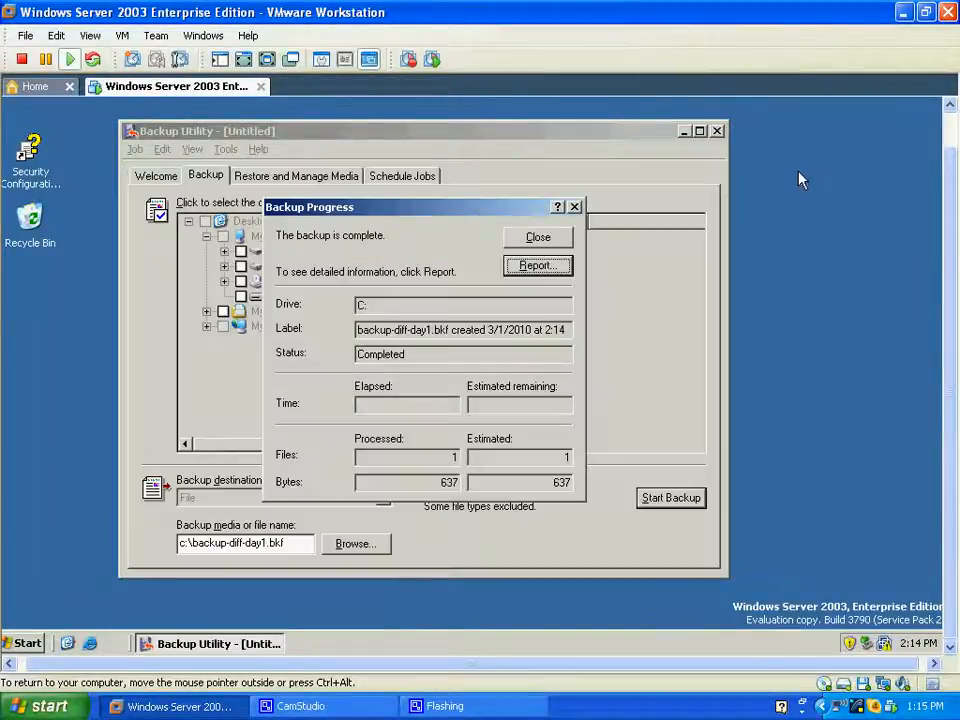
pyautogui.click(534, 237)
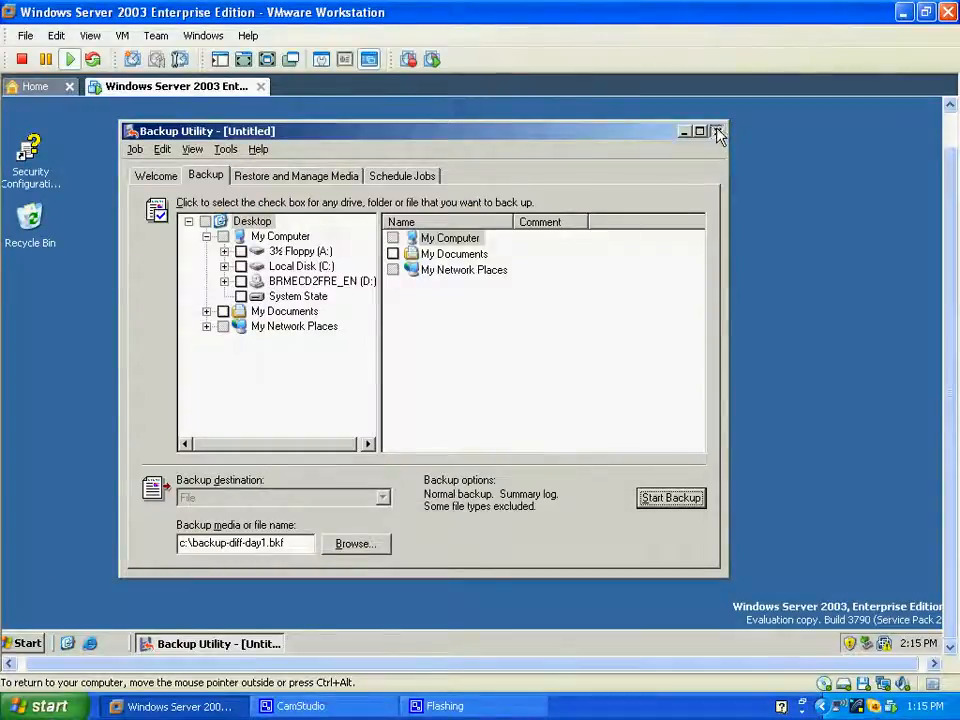
# Step: Close the Backup utility, open the C:\Data\Finance folder in Windows Explorer and widen the window to show the Date Modified and Attributes columns
pyautogui.click(718, 133)
pyautogui.click(24, 644)
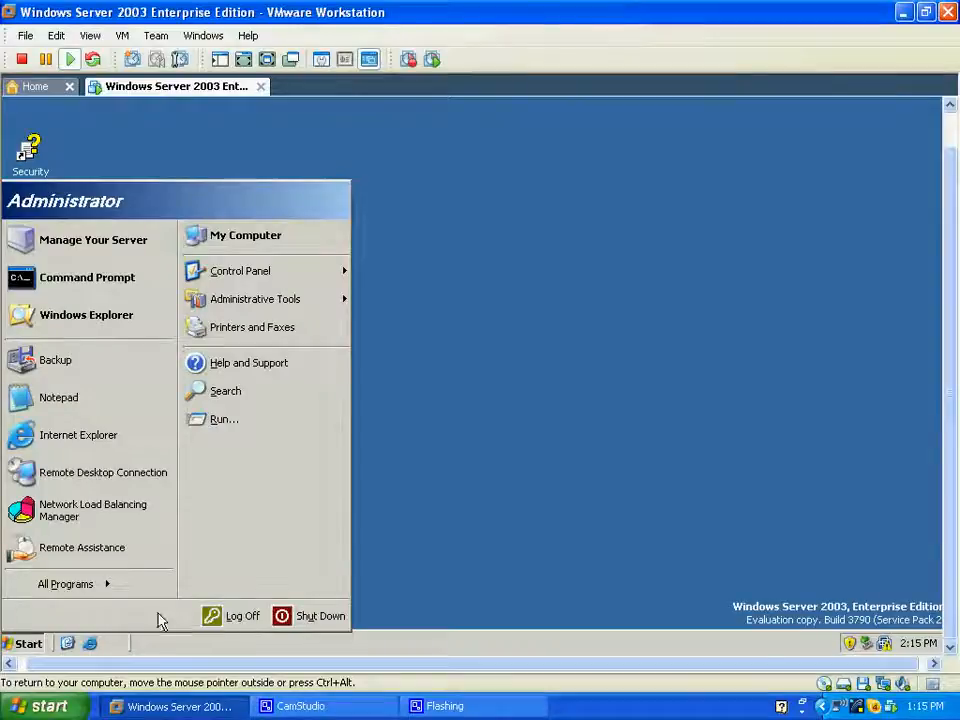
pyautogui.rightClick(24, 643)
pyautogui.click(98, 566)
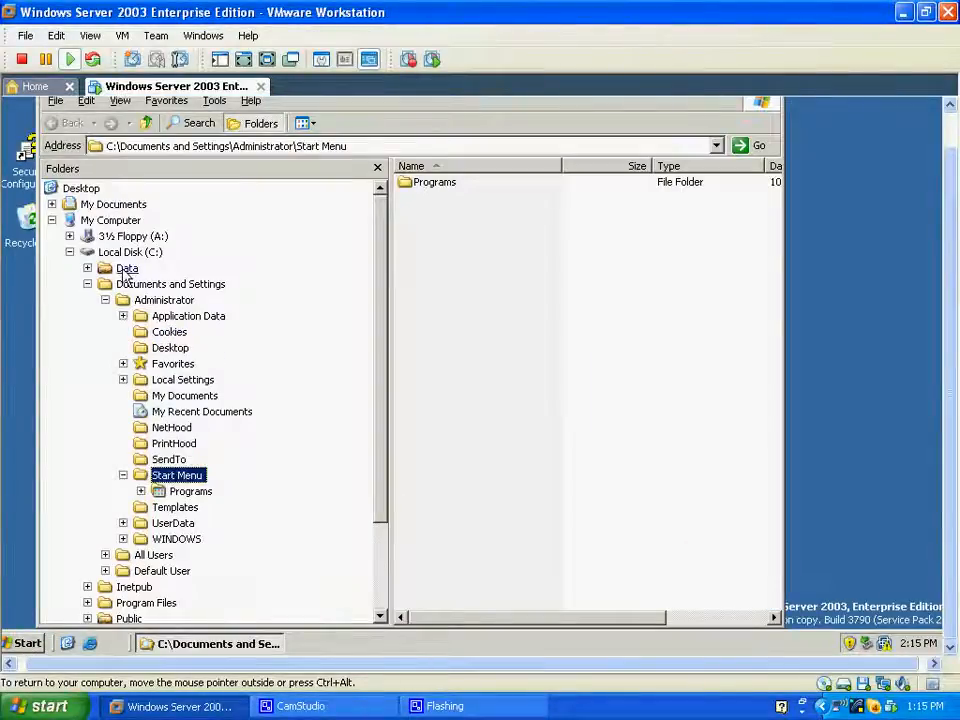
pyautogui.click(127, 269)
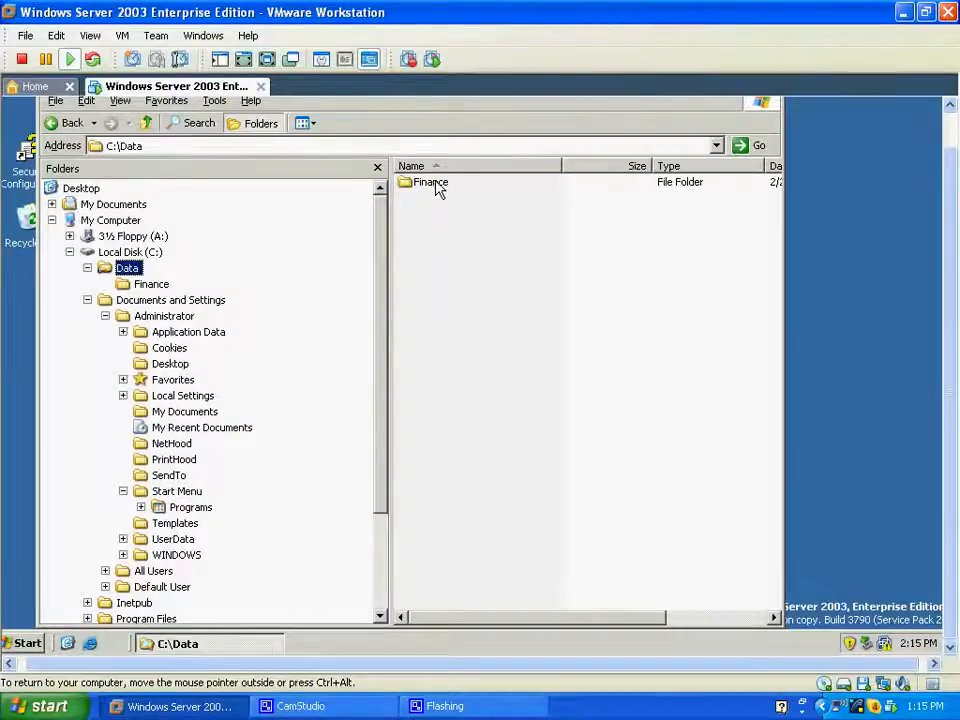
pyautogui.doubleClick(437, 185)
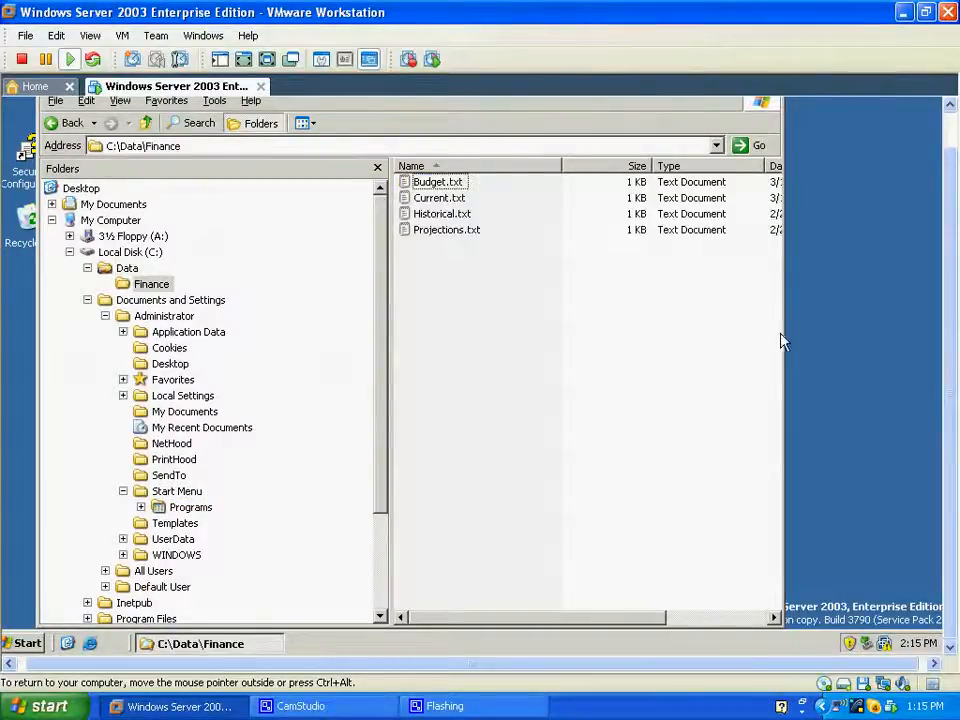
pyautogui.moveTo(782, 330); pyautogui.dragTo(915, 310)
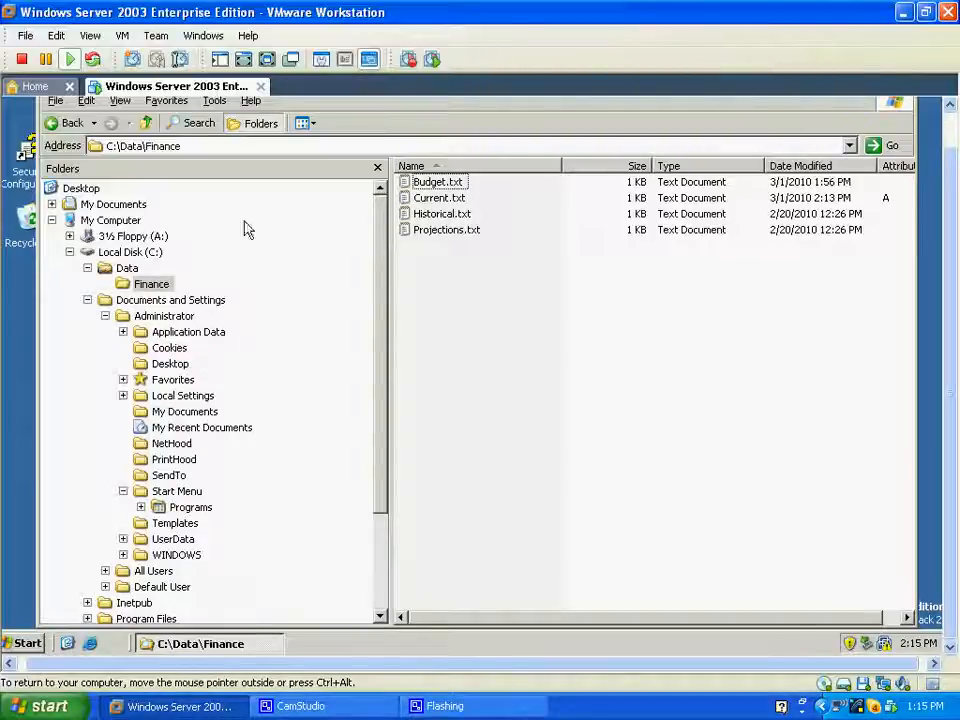
# Step: Add the line "blah blah blah" at the end of Budget.txt in the Finance folder, save the file and close it
pyautogui.click(87, 268)
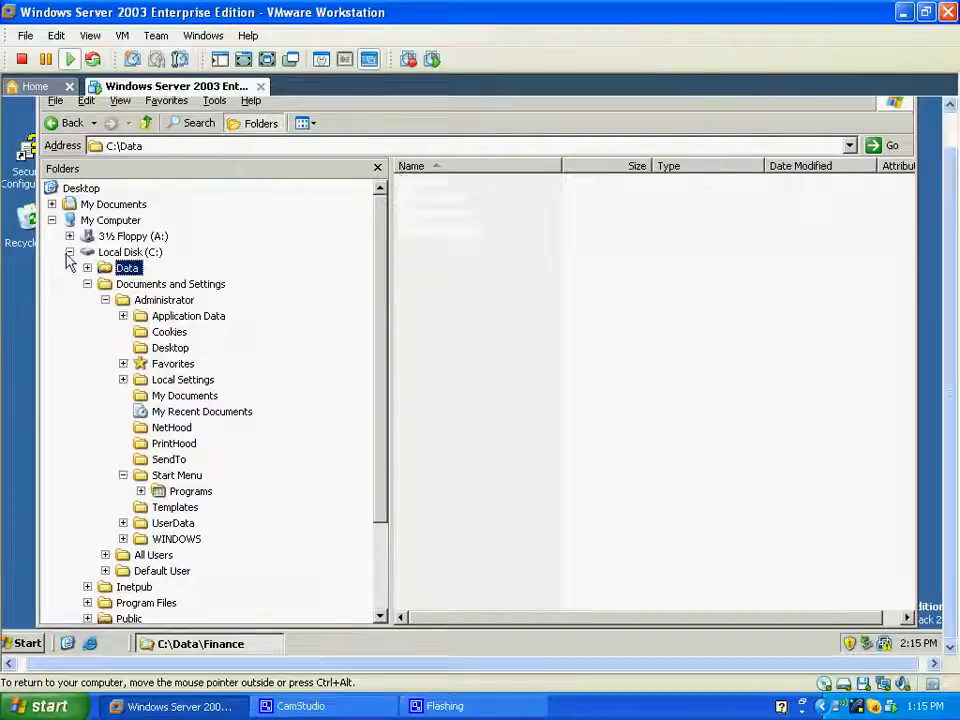
pyautogui.doubleClick(424, 184)
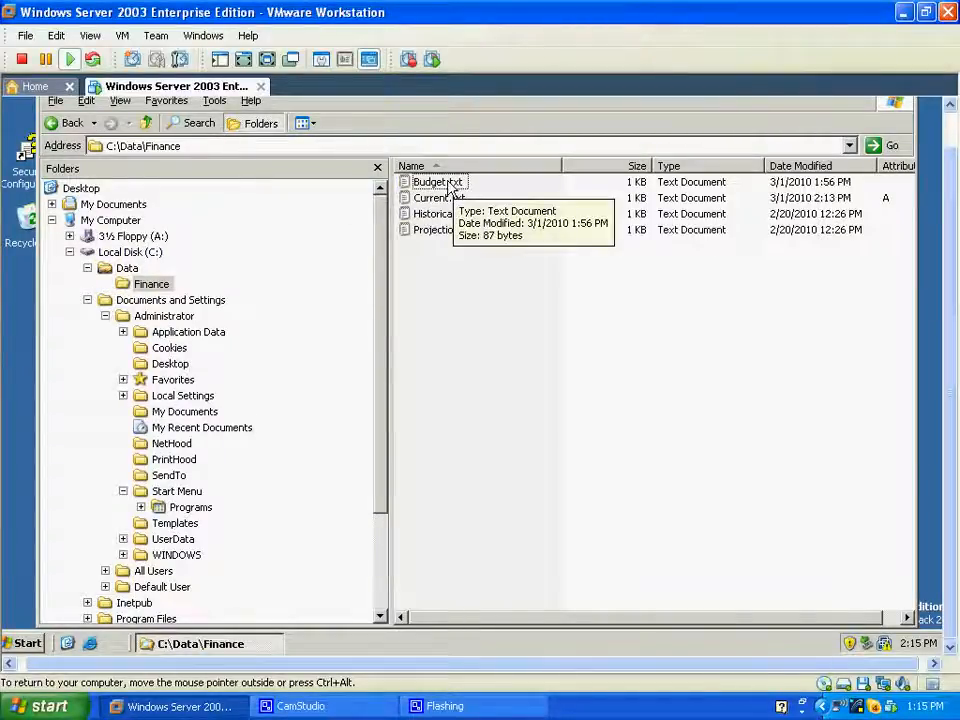
pyautogui.doubleClick(450, 186)
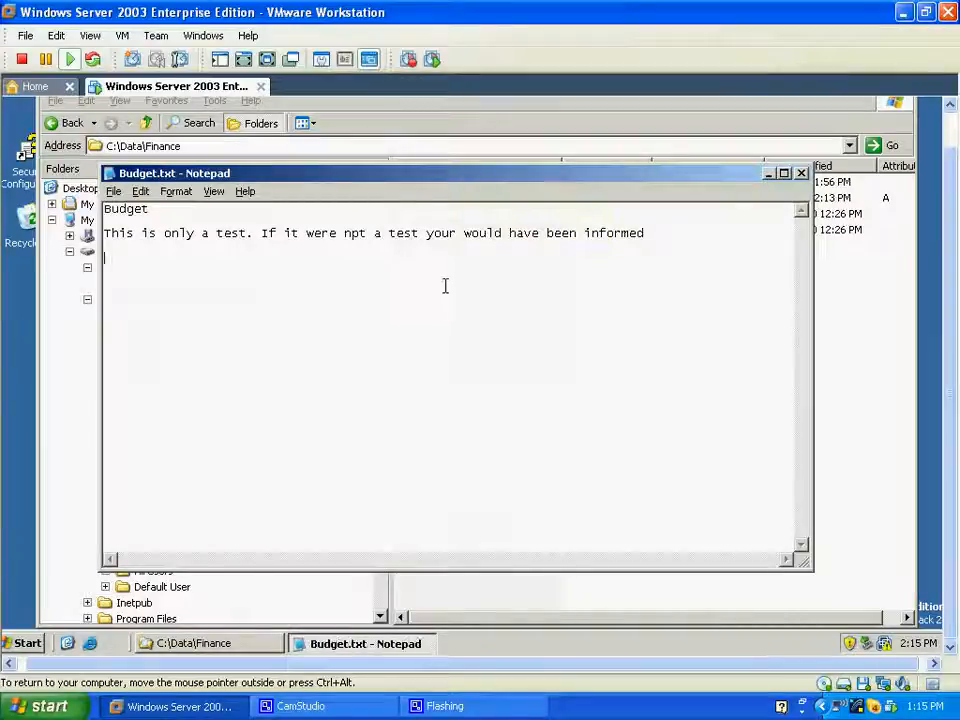
pyautogui.write('bla')
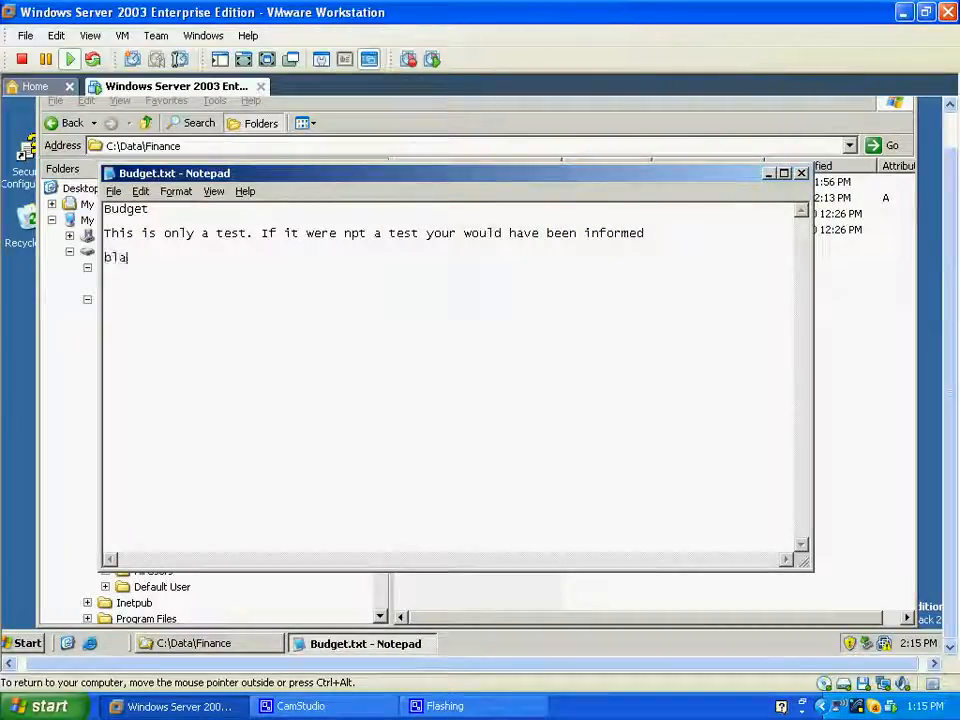
pyautogui.write('h blah')
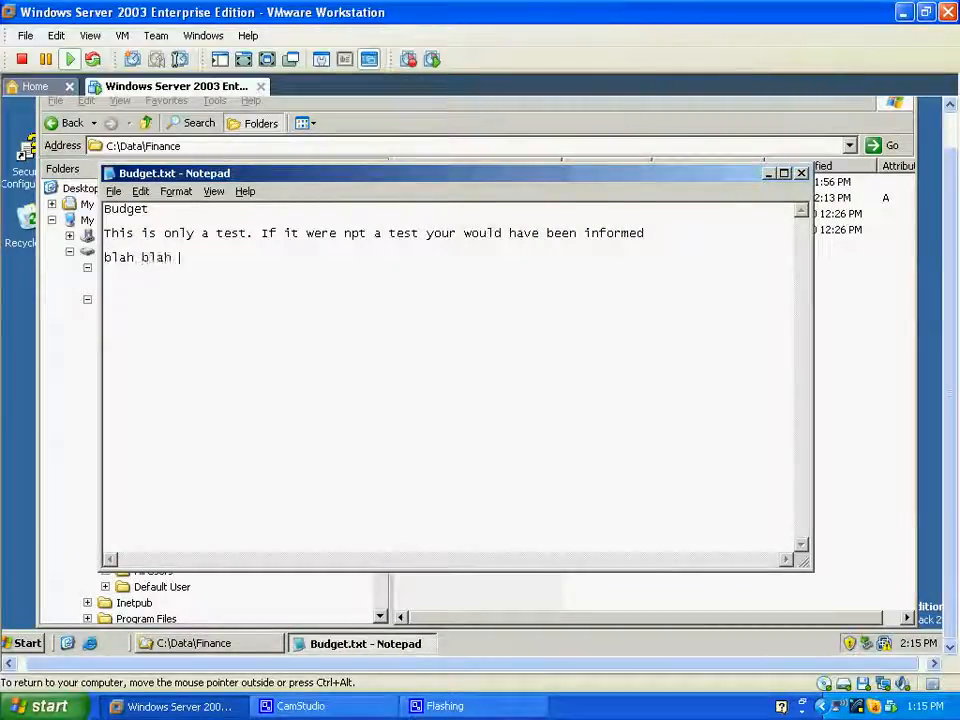
pyautogui.write(' blah')
pyautogui.press('Return')
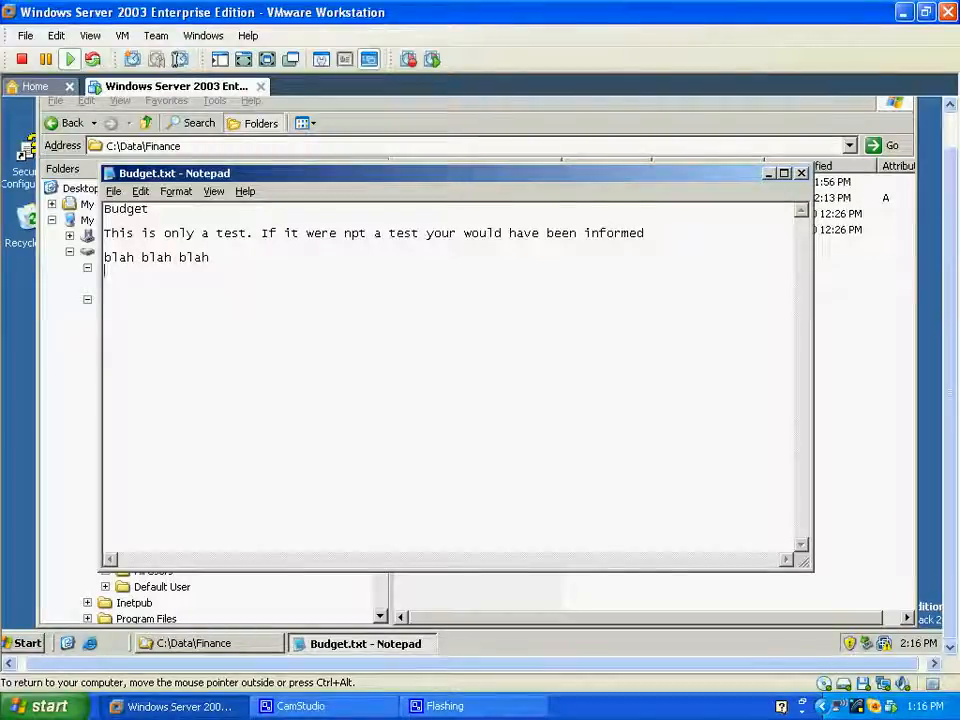
pyautogui.click(113, 191)
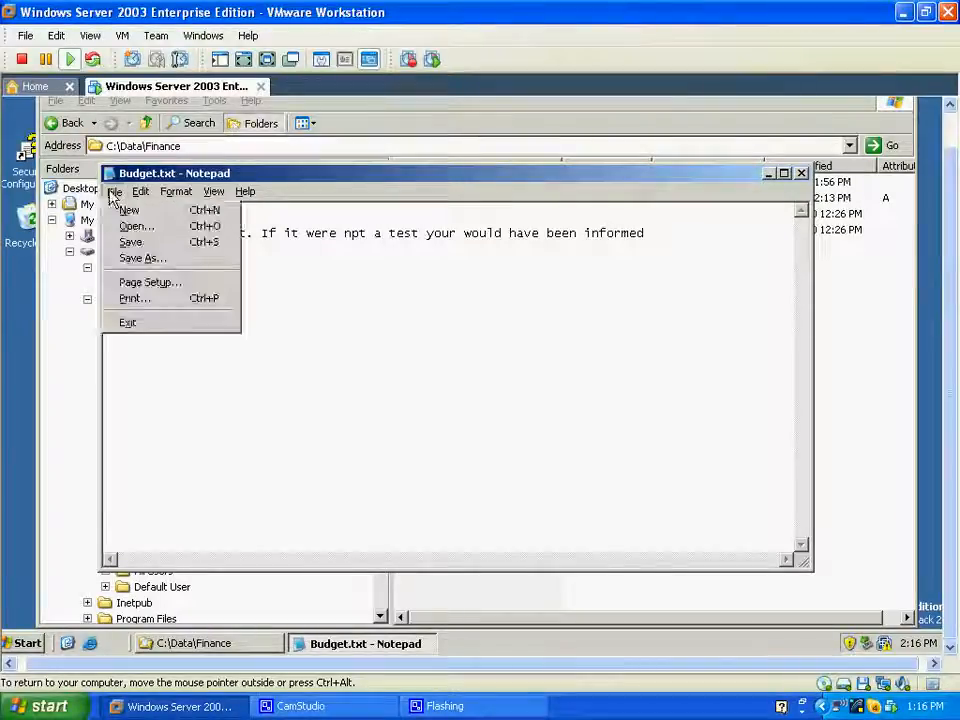
pyautogui.click(150, 243)
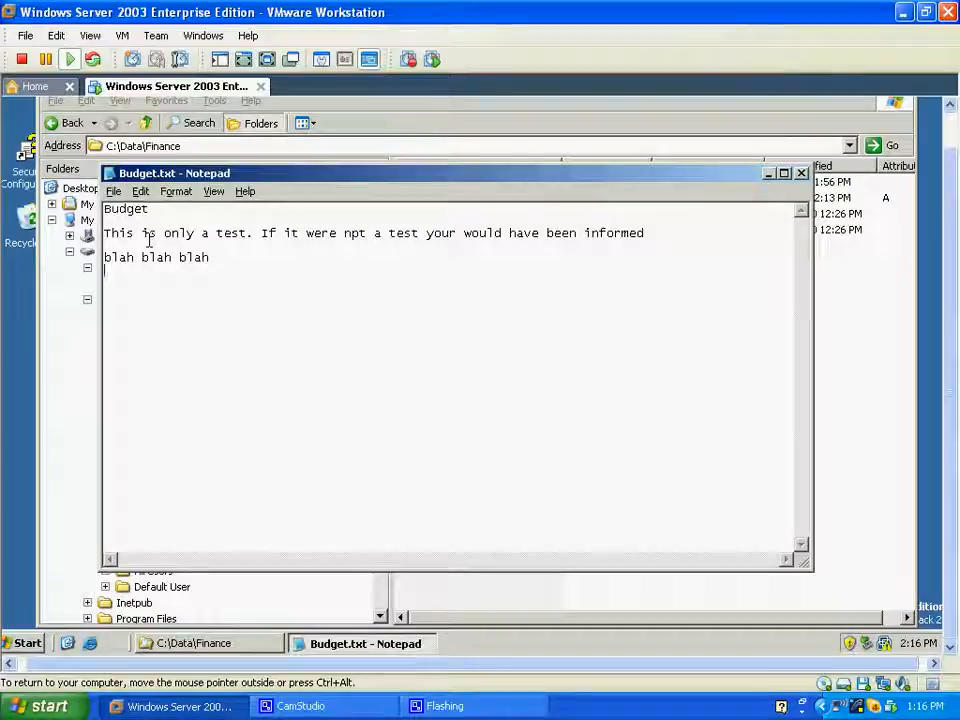
pyautogui.click(802, 174)
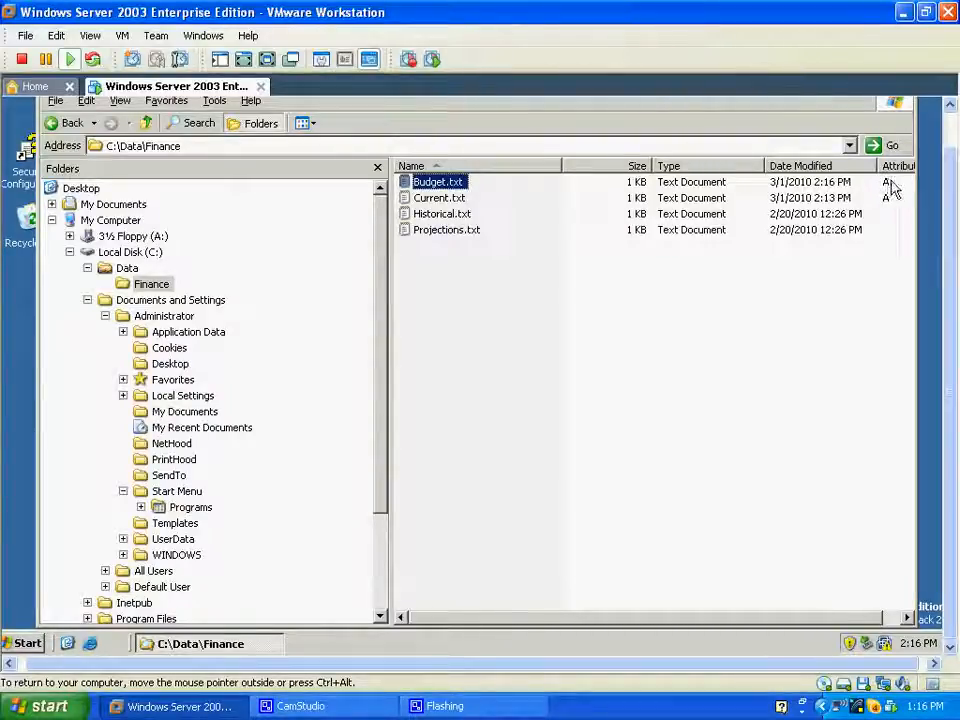
# Step: Close the Finance folder window and launch the Backup utility again
pyautogui.moveTo(459, 190)
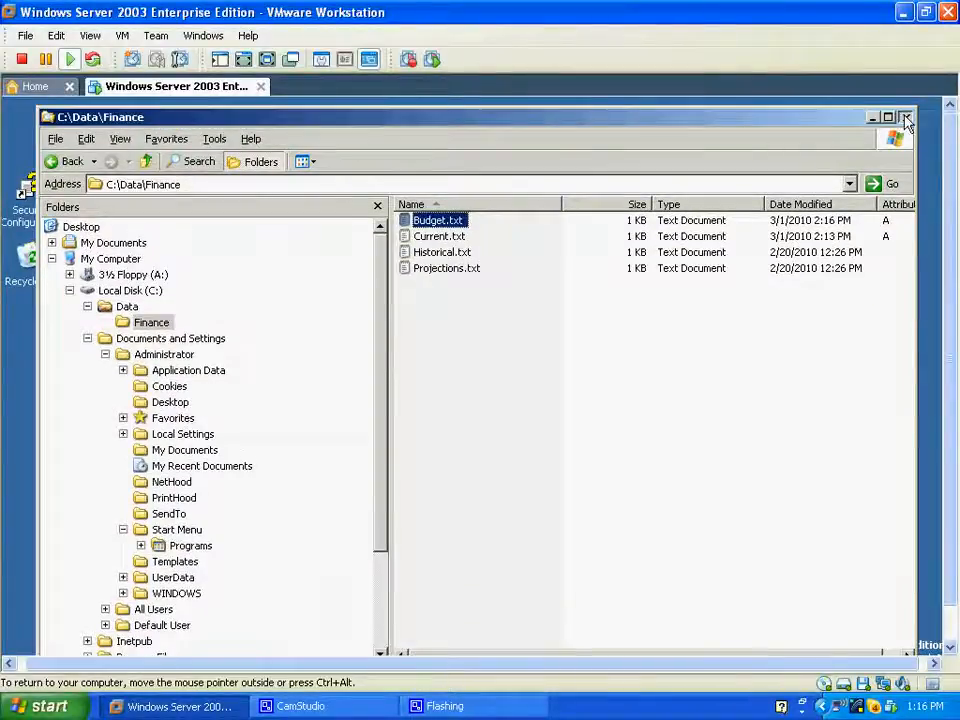
pyautogui.click(905, 118)
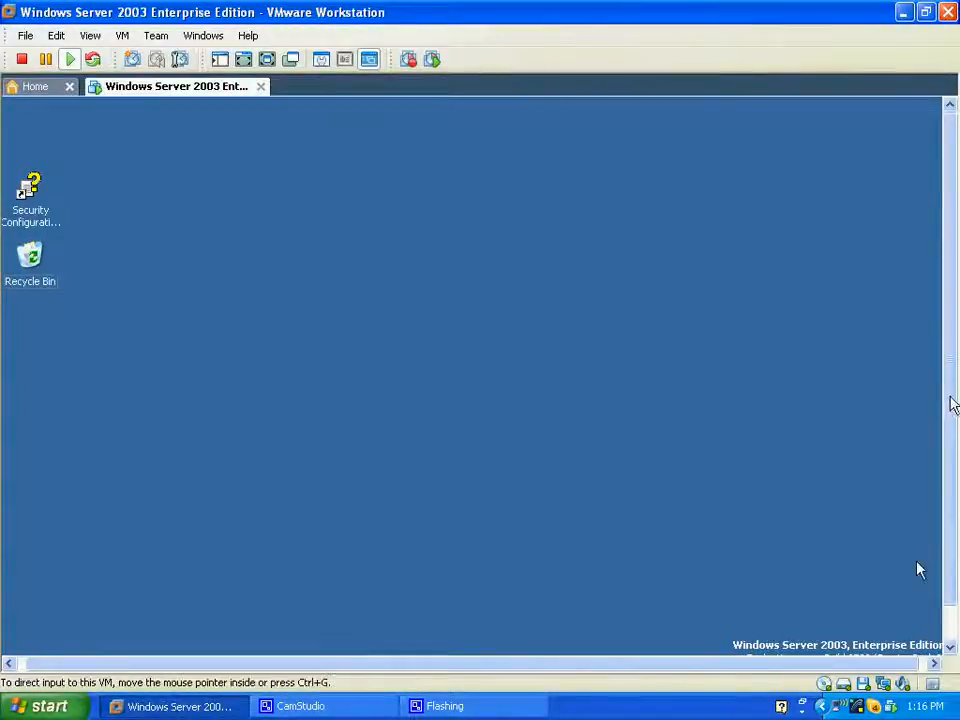
pyautogui.click(30, 643)
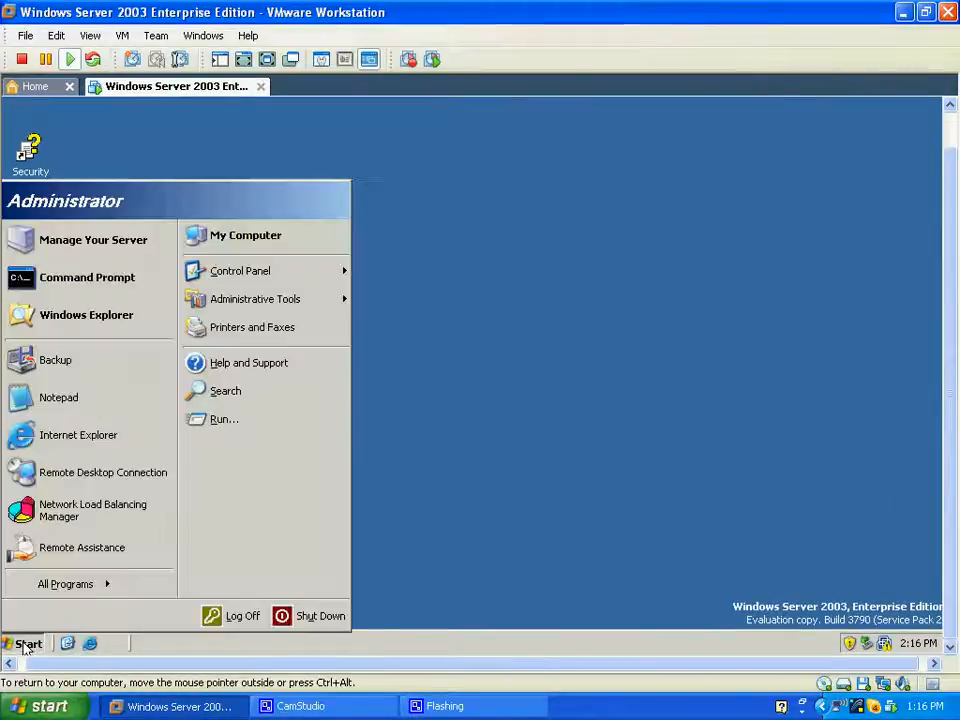
pyautogui.moveTo(77, 584)
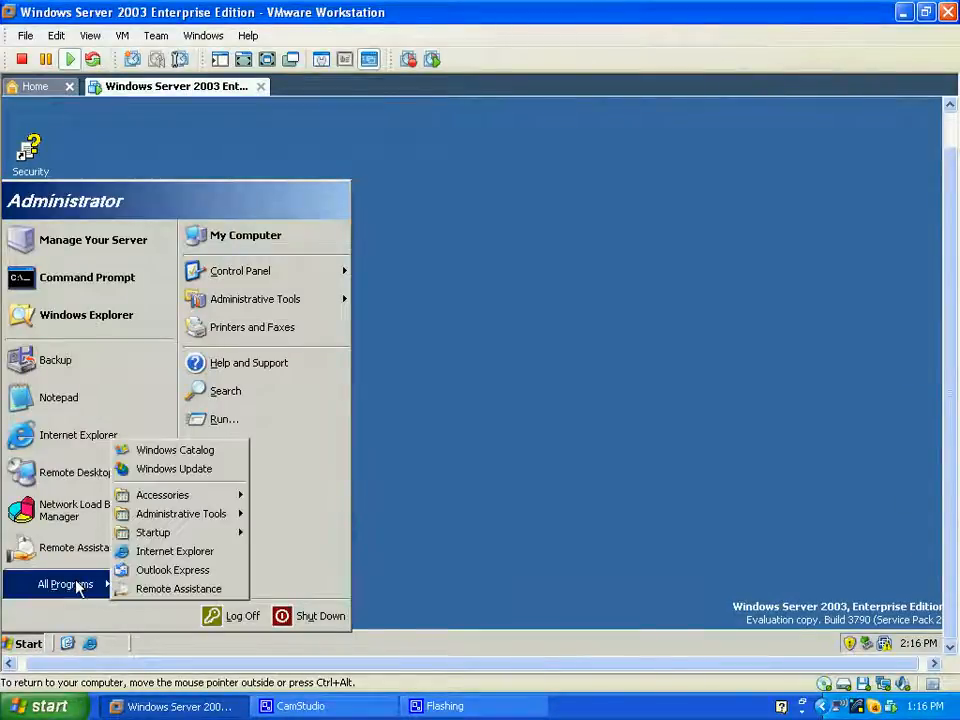
pyautogui.moveTo(188, 496)
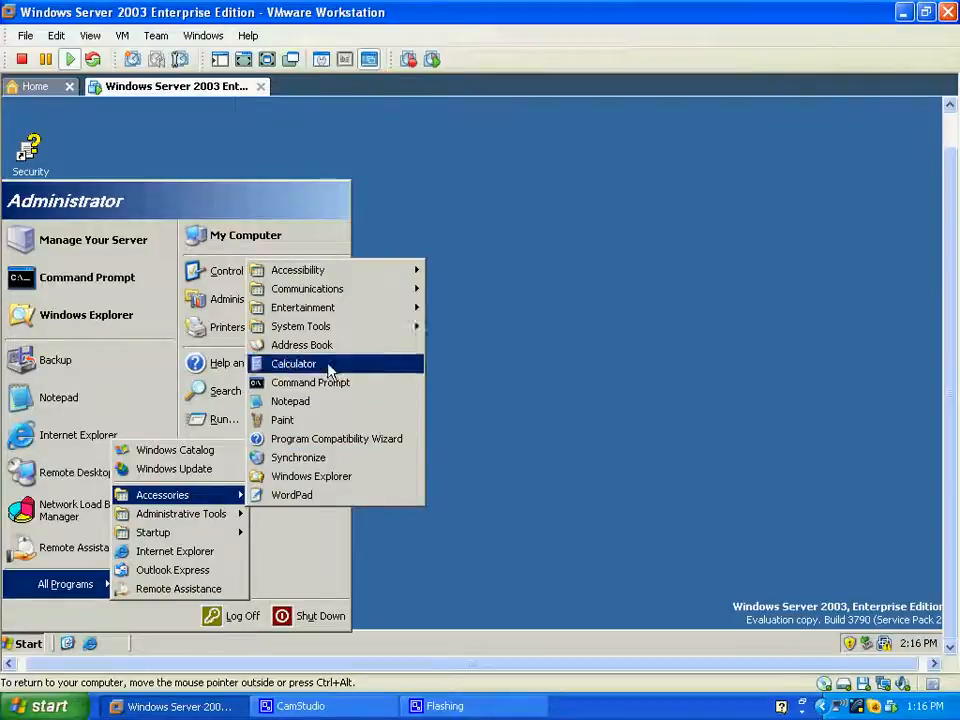
pyautogui.moveTo(415, 327)
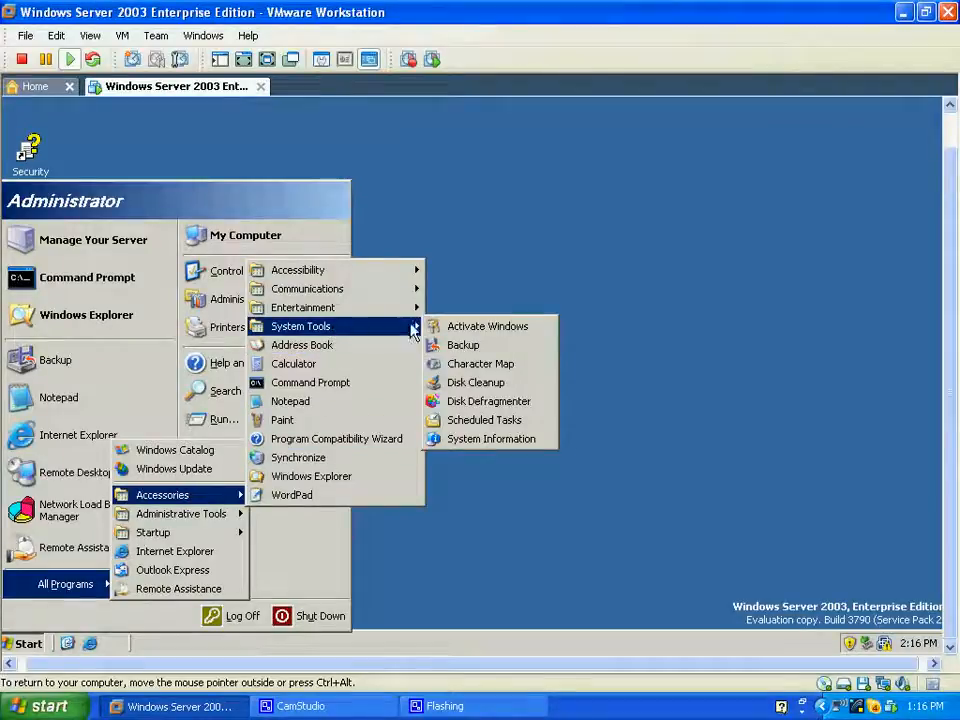
pyautogui.click(465, 346)
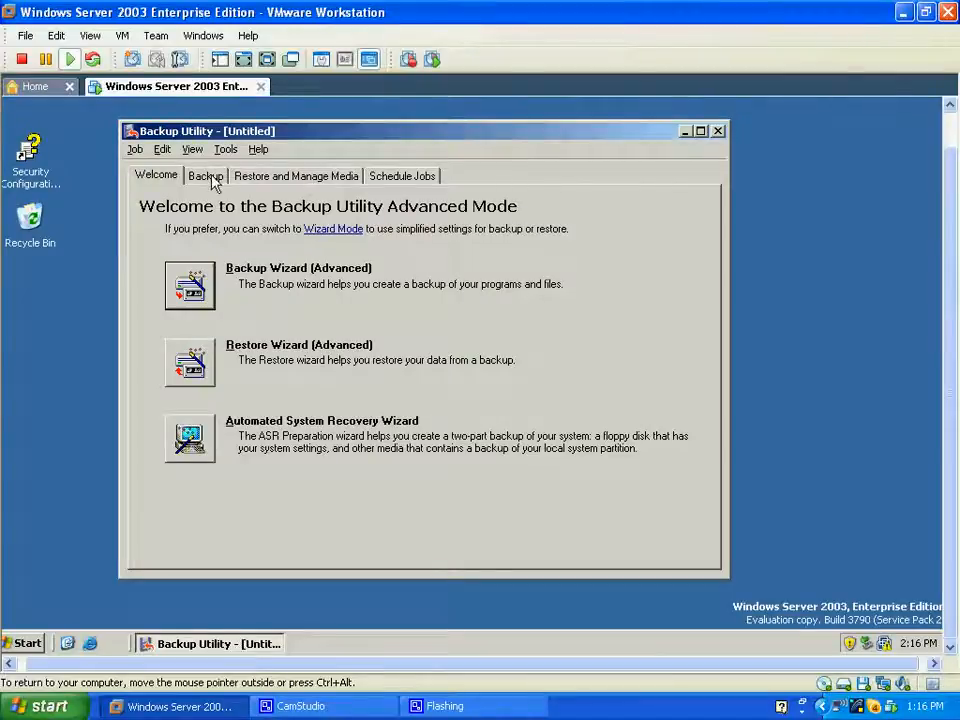
# Step: Load the backup selections from the Finance Backup.bks selection script in the data folder
pyautogui.click(207, 175)
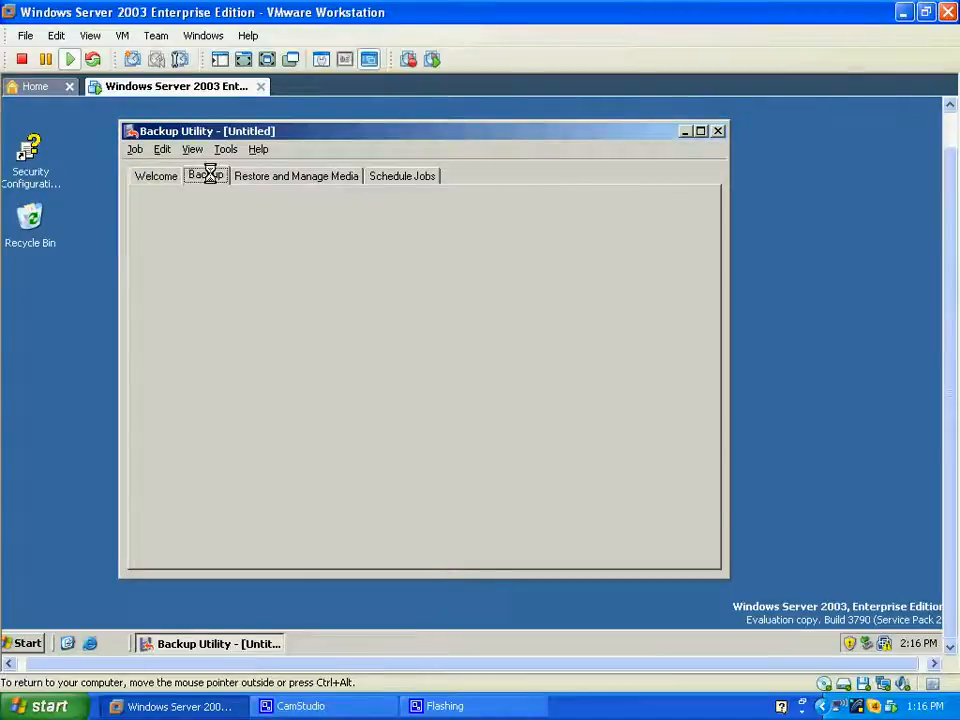
pyautogui.click(136, 151)
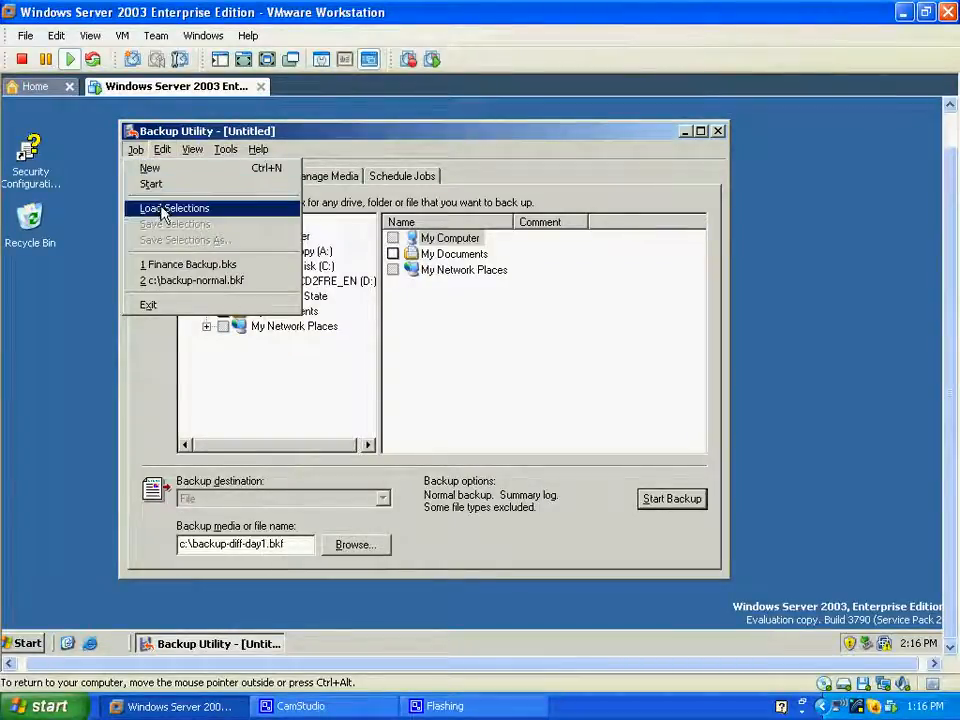
pyautogui.click(152, 208)
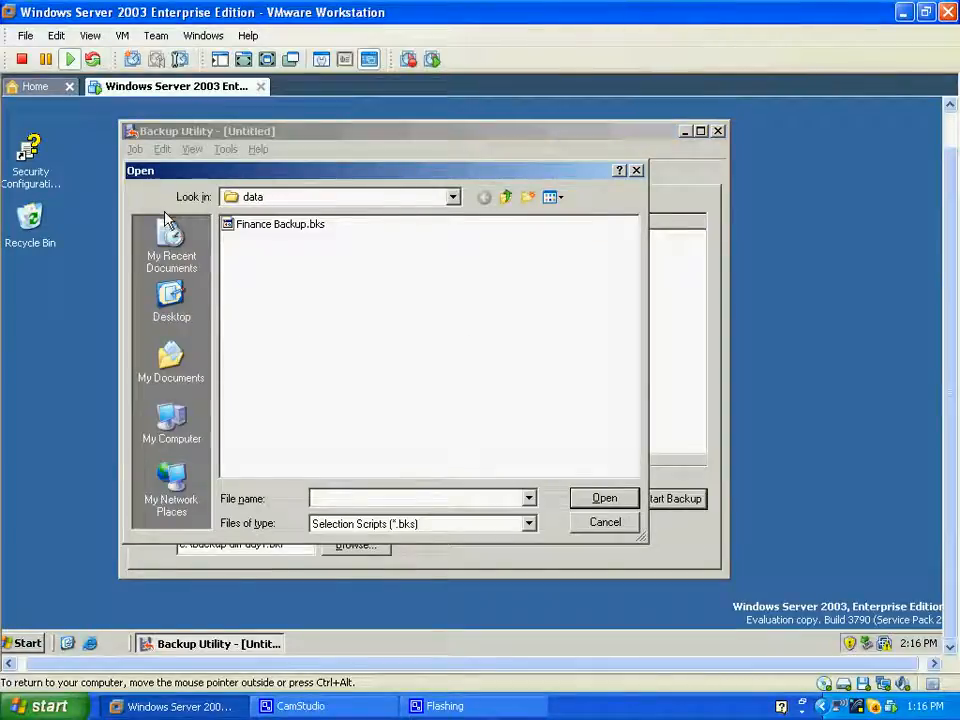
pyautogui.click(257, 228)
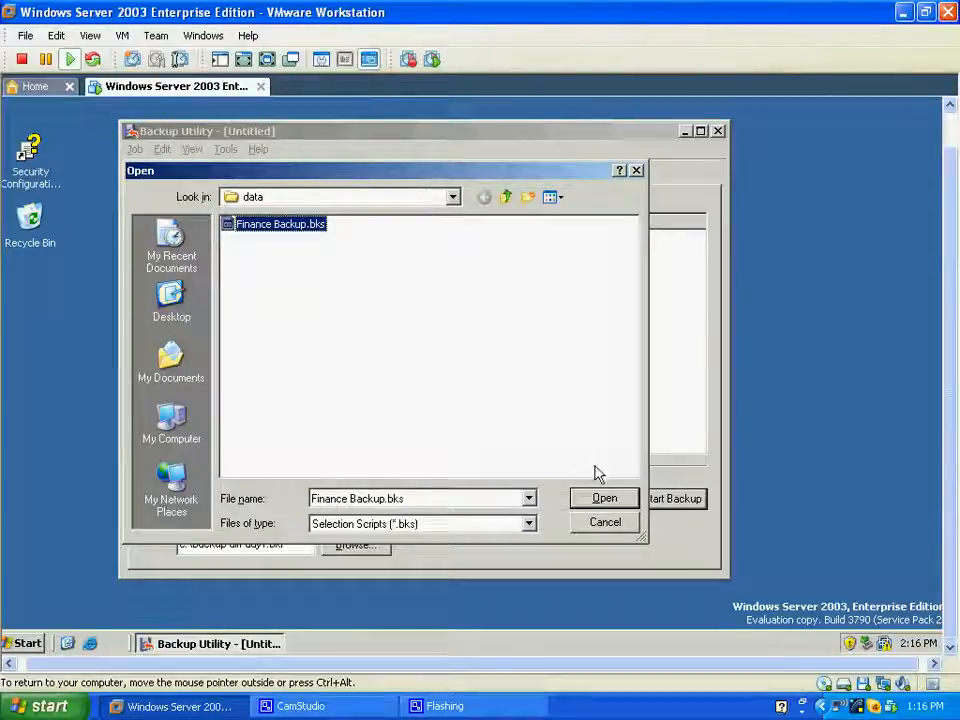
pyautogui.click(598, 501)
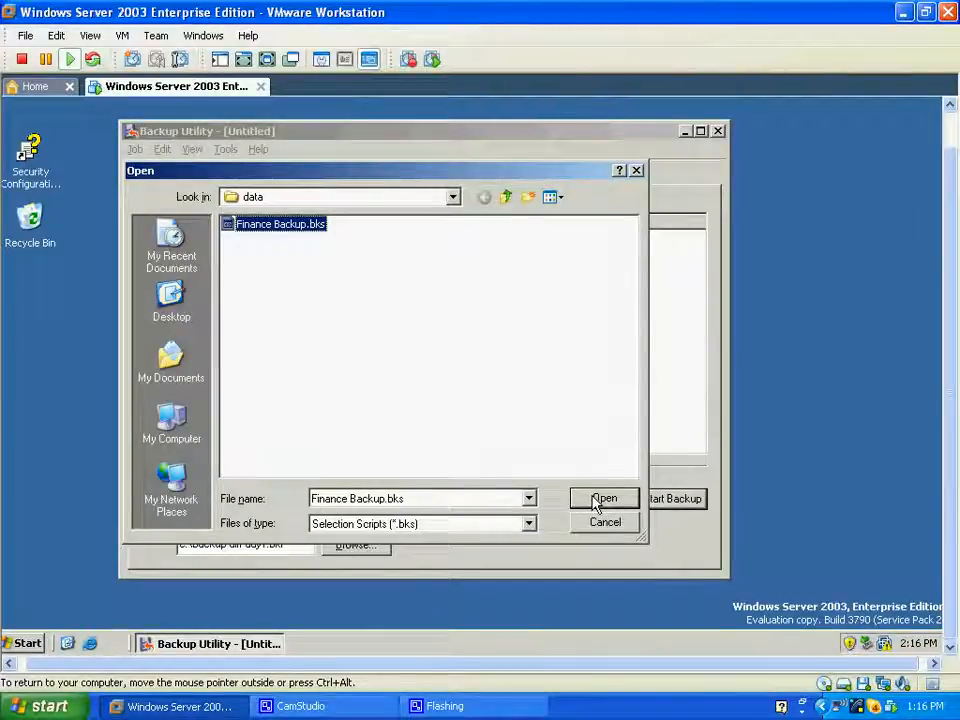
pyautogui.click(596, 503)
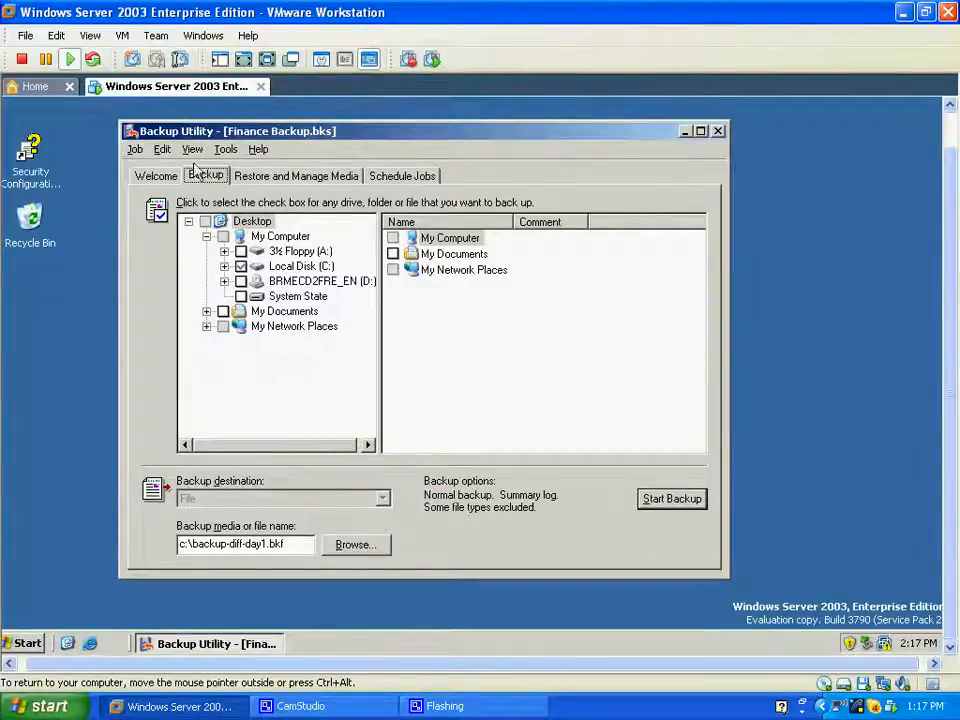
# Step: Clear the current backup selections and reload them from the Finance Backup.bks script
pyautogui.click(135, 149)
pyautogui.click(174, 208)
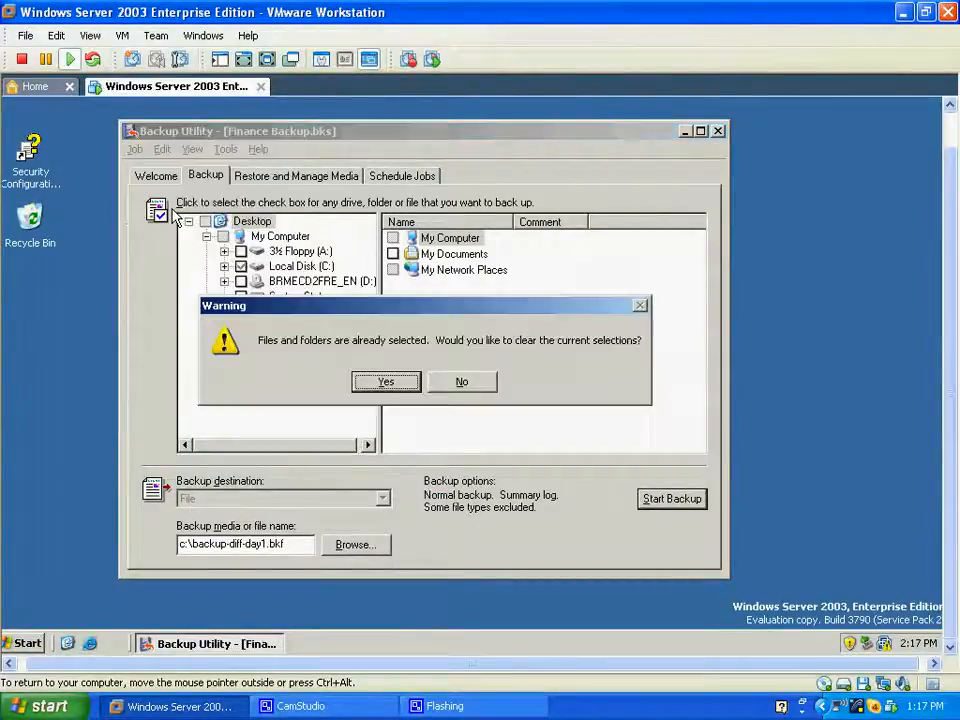
pyautogui.click(386, 382)
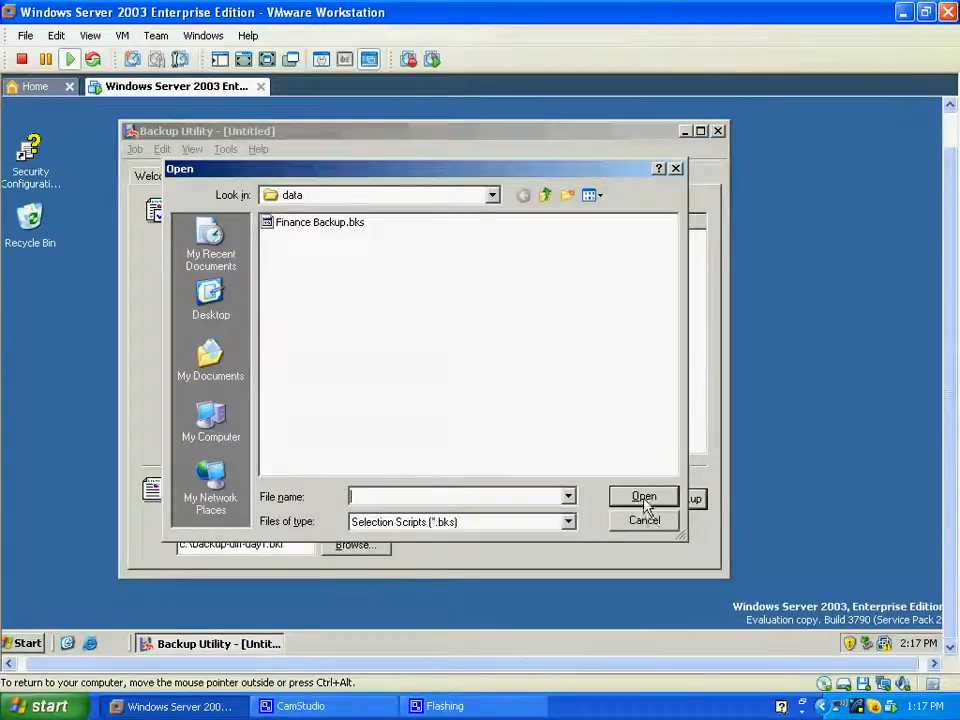
pyautogui.click(330, 222)
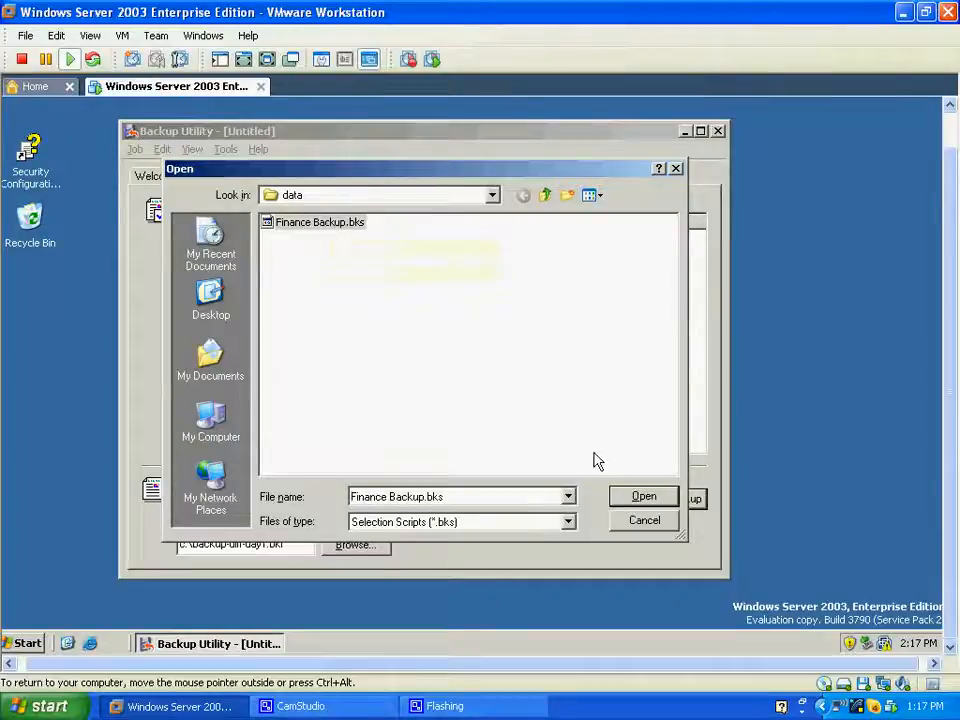
pyautogui.click(643, 496)
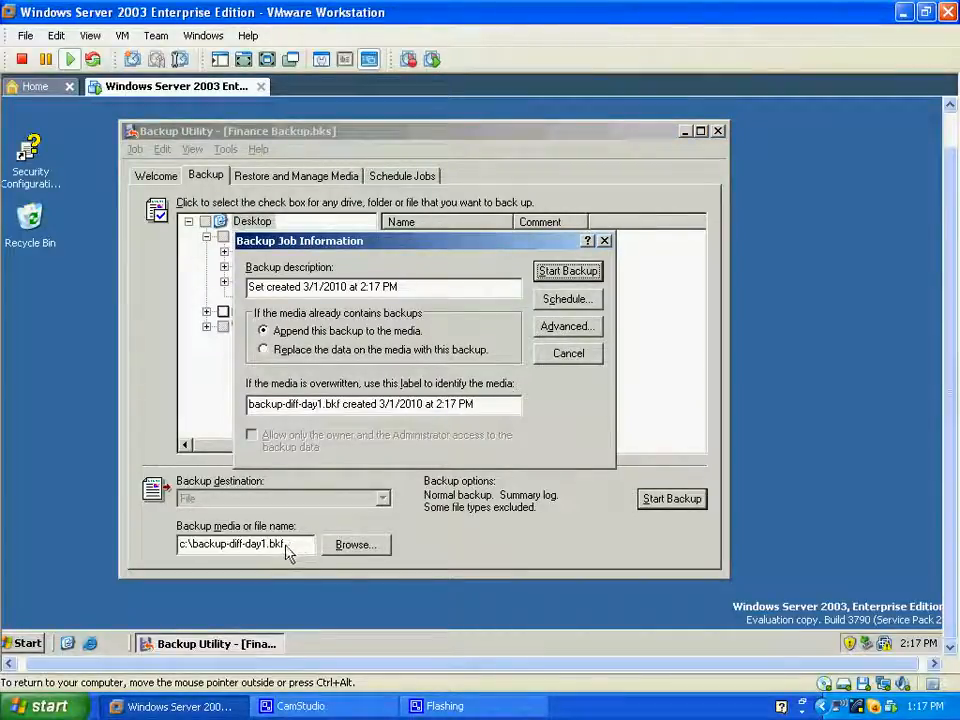
# Step: Set the backup type of the backup-diff-day1.bkf job to Differential in the advanced backup options
pyautogui.click(561, 327)
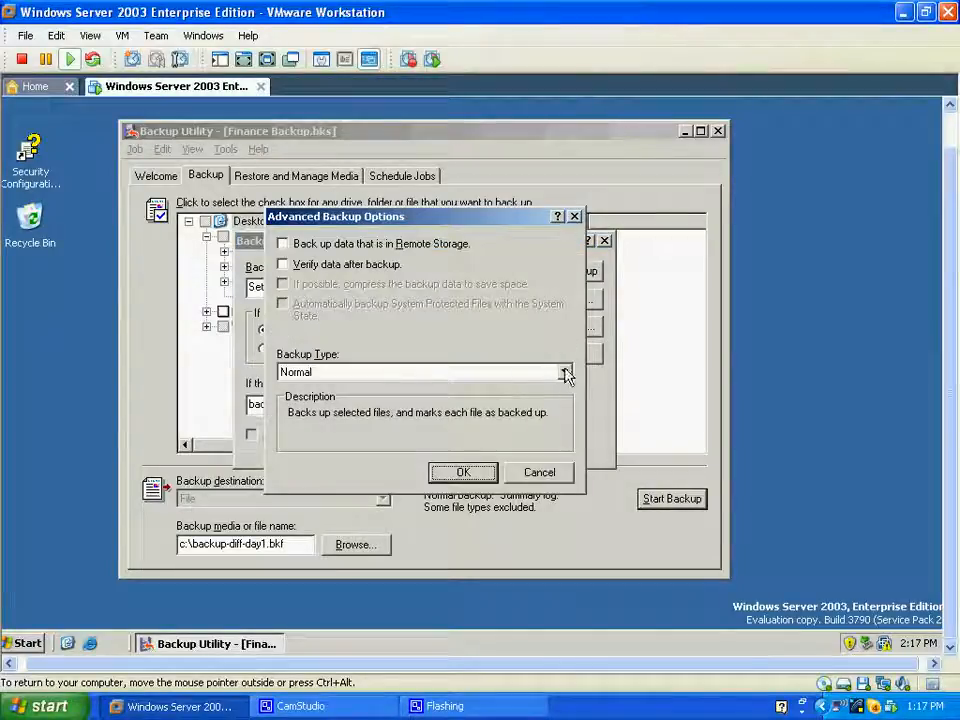
pyautogui.click(565, 373)
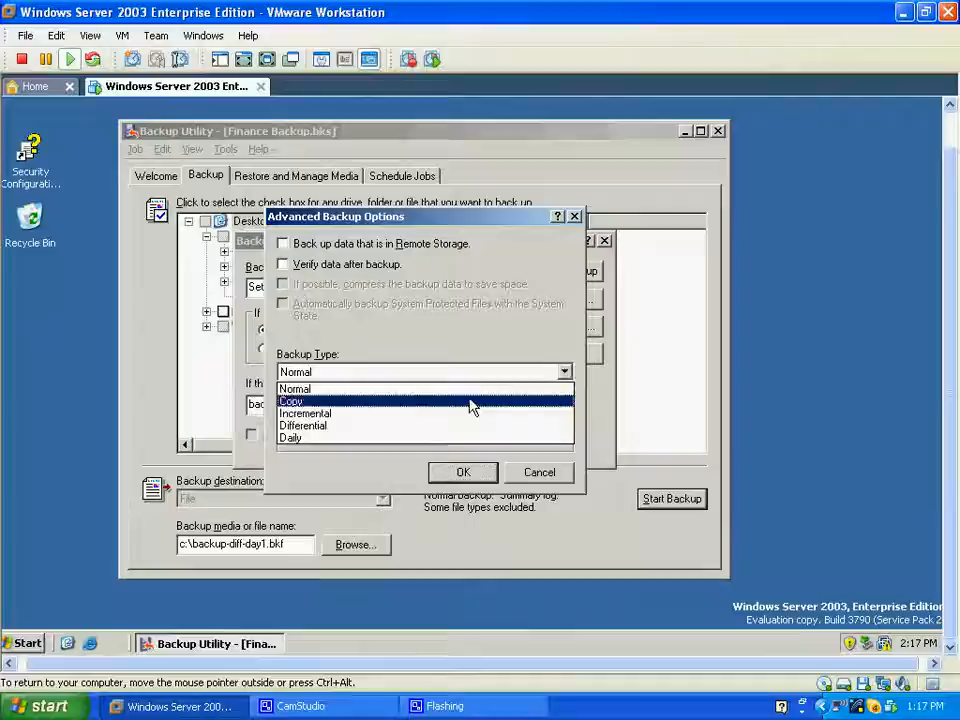
pyautogui.click(333, 428)
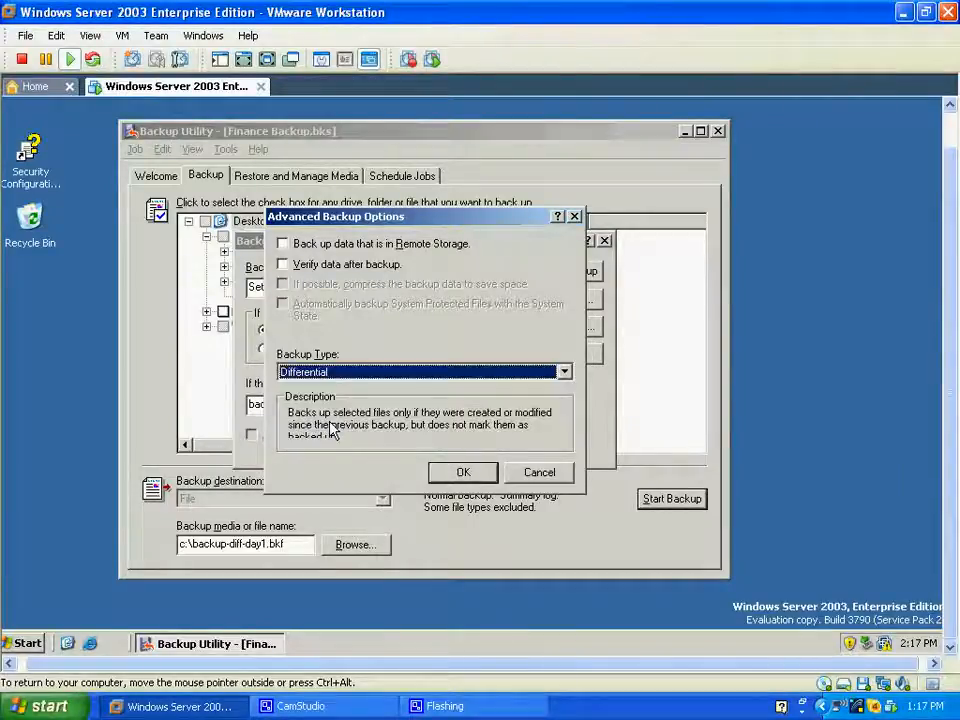
pyautogui.click(462, 470)
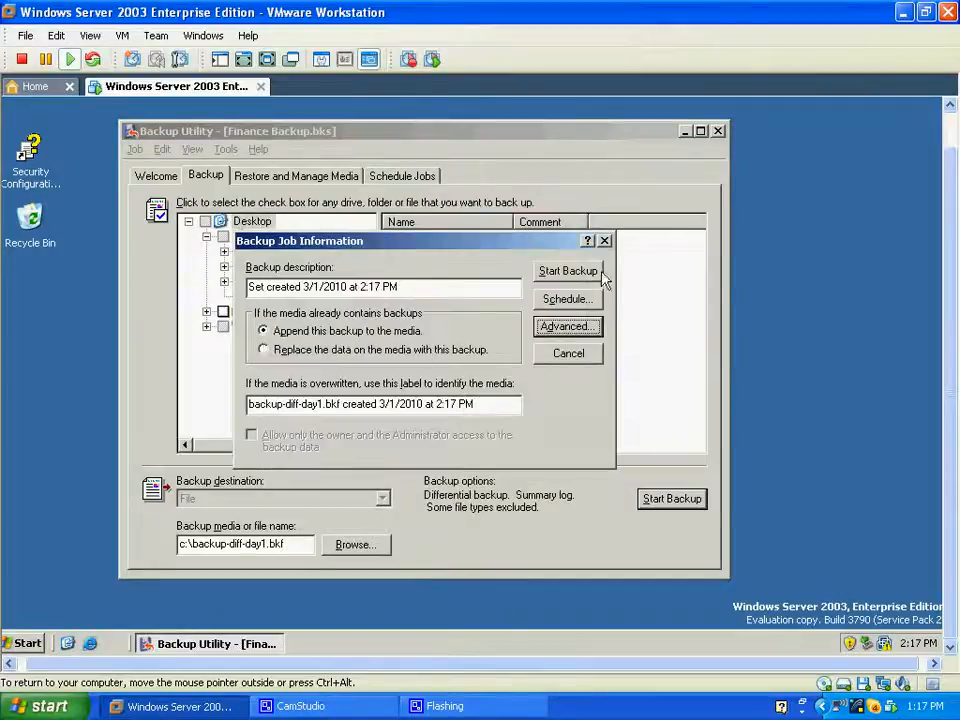
# Step: Run the differential backup to backup-diff-day1.bkf, review its report log, and close the Backup utility
pyautogui.click(568, 272)
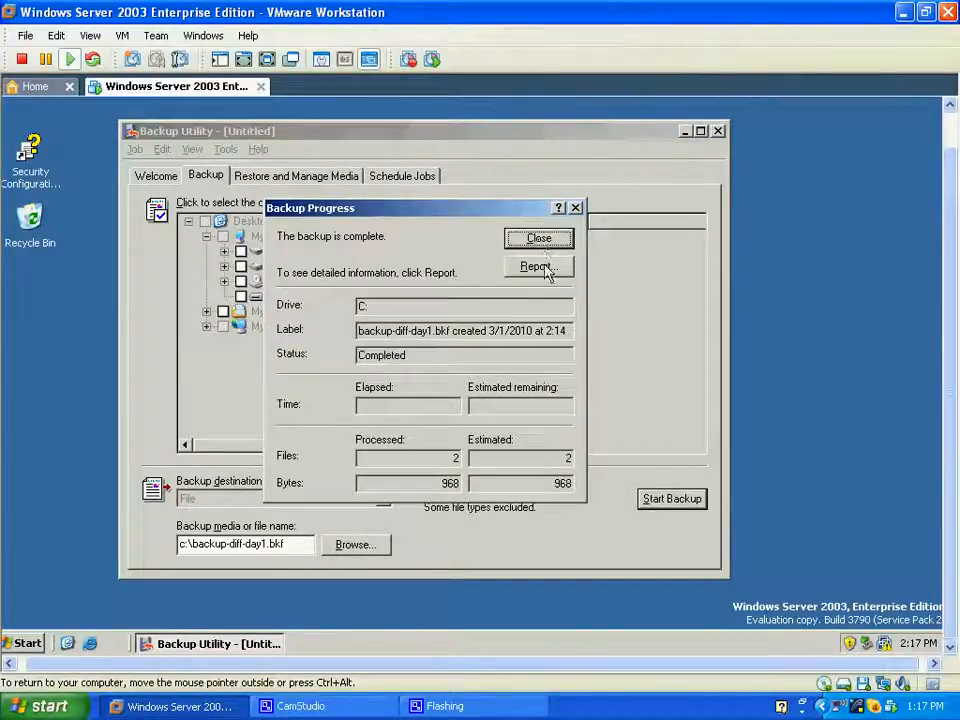
pyautogui.click(542, 267)
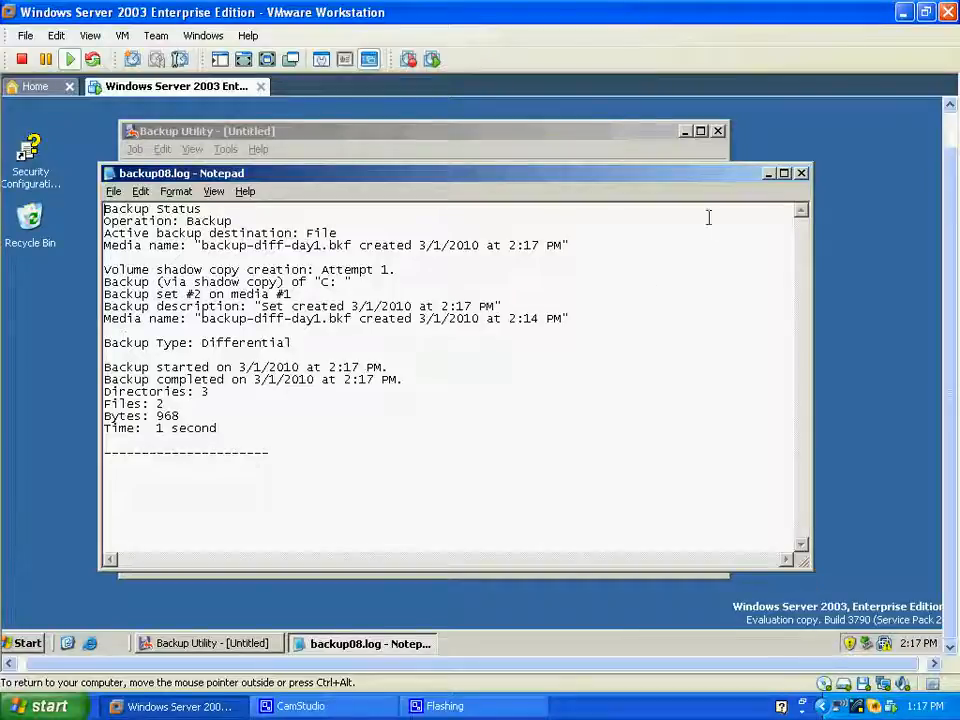
pyautogui.click(801, 174)
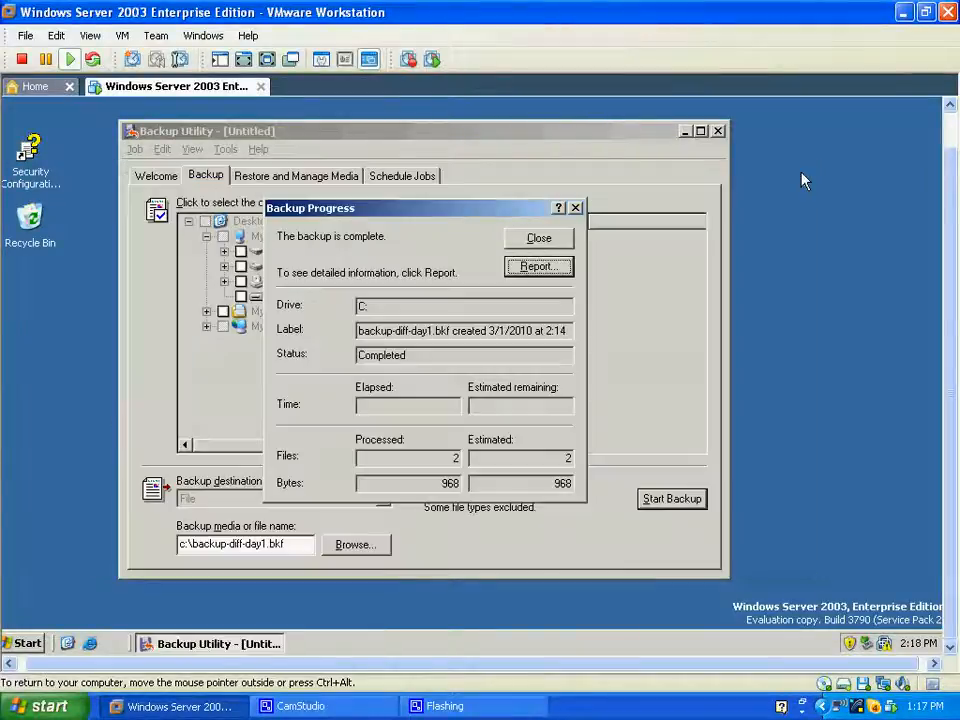
pyautogui.click(540, 239)
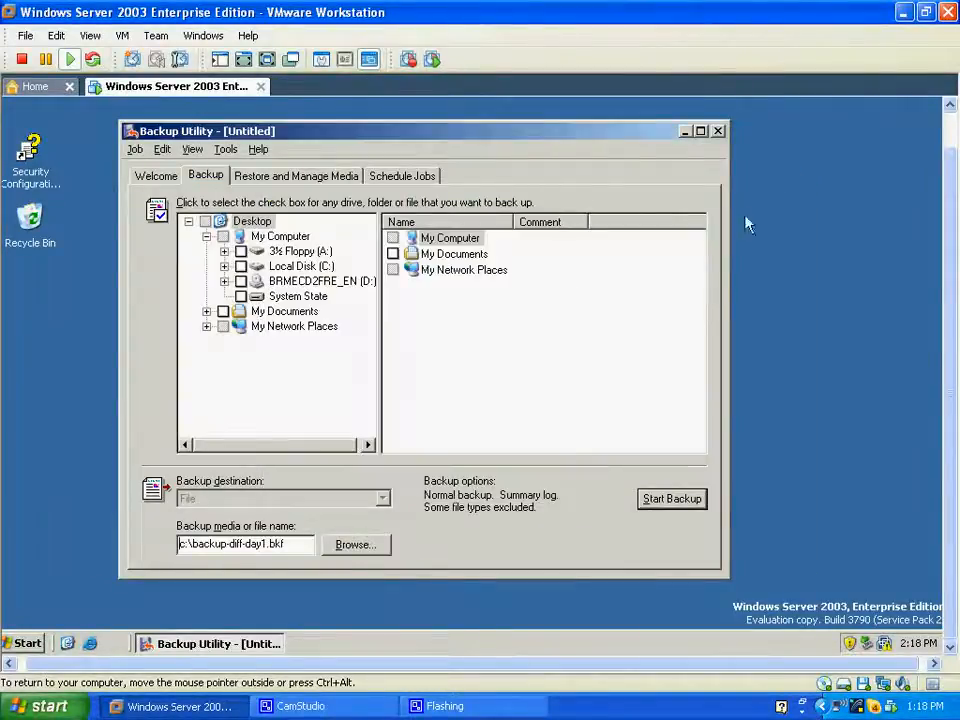
pyautogui.click(718, 132)
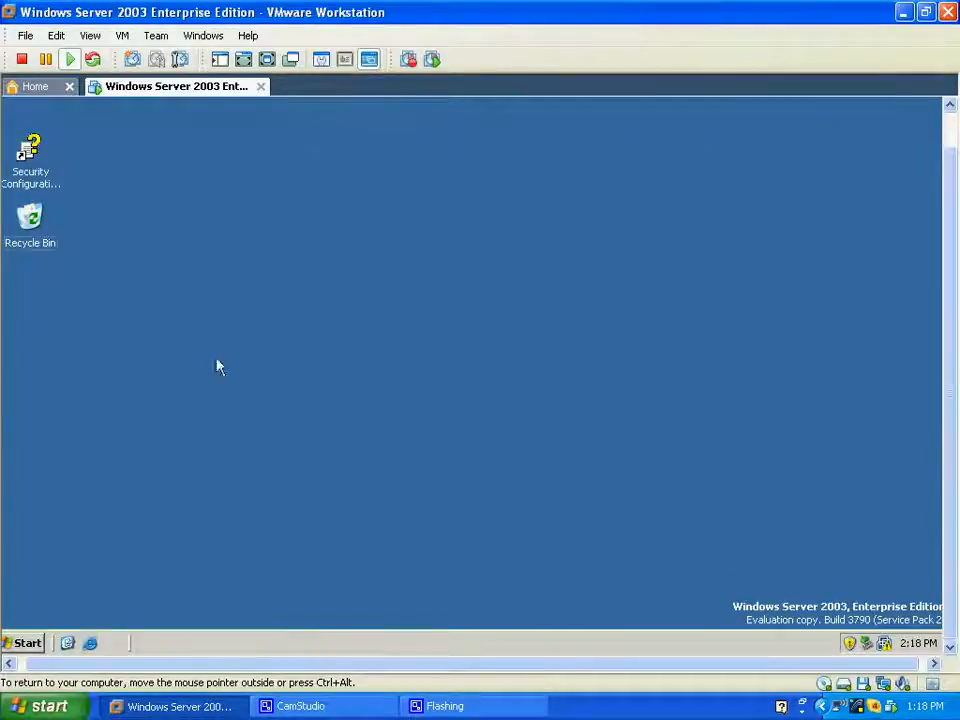
# Step: Open the C:\Data\Finance folder in Windows Explorer
pyautogui.rightClick(27, 645)
pyautogui.click(86, 558)
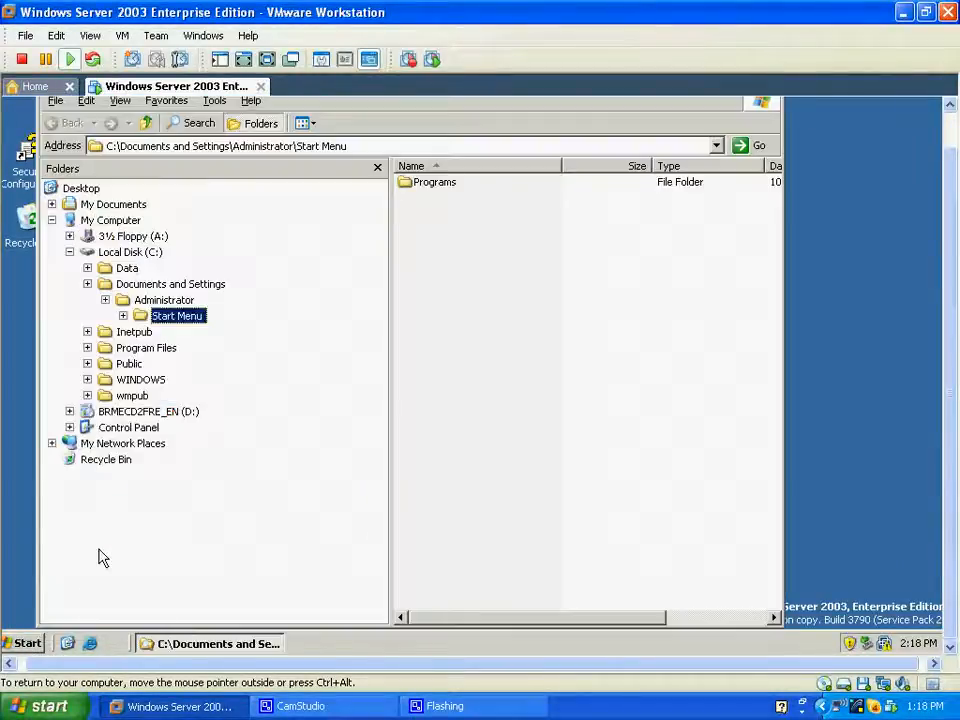
pyautogui.click(87, 268)
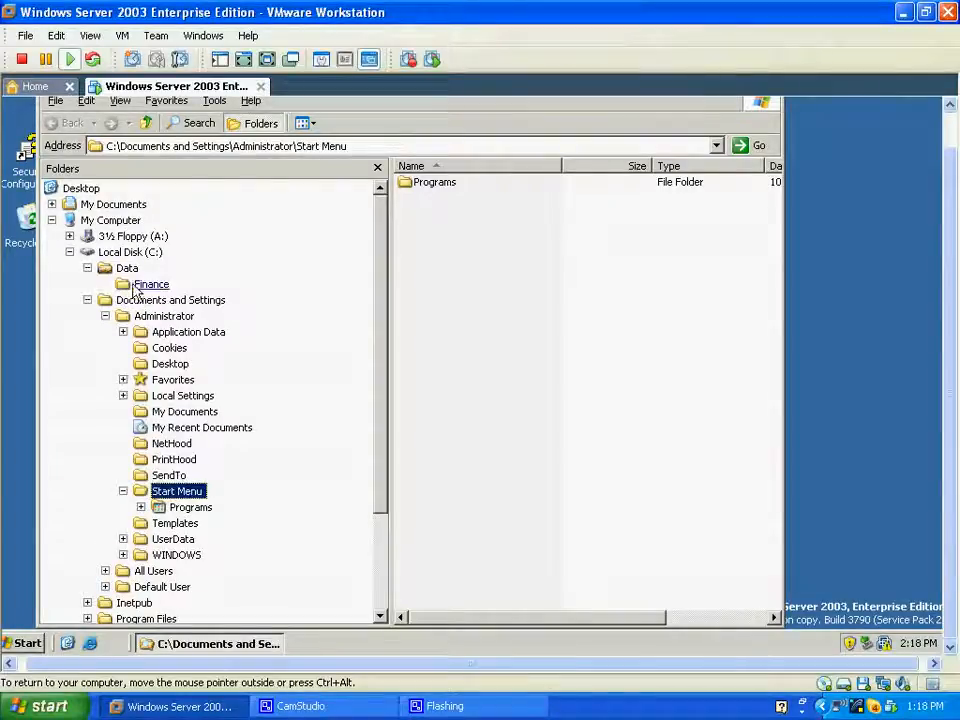
pyautogui.click(140, 285)
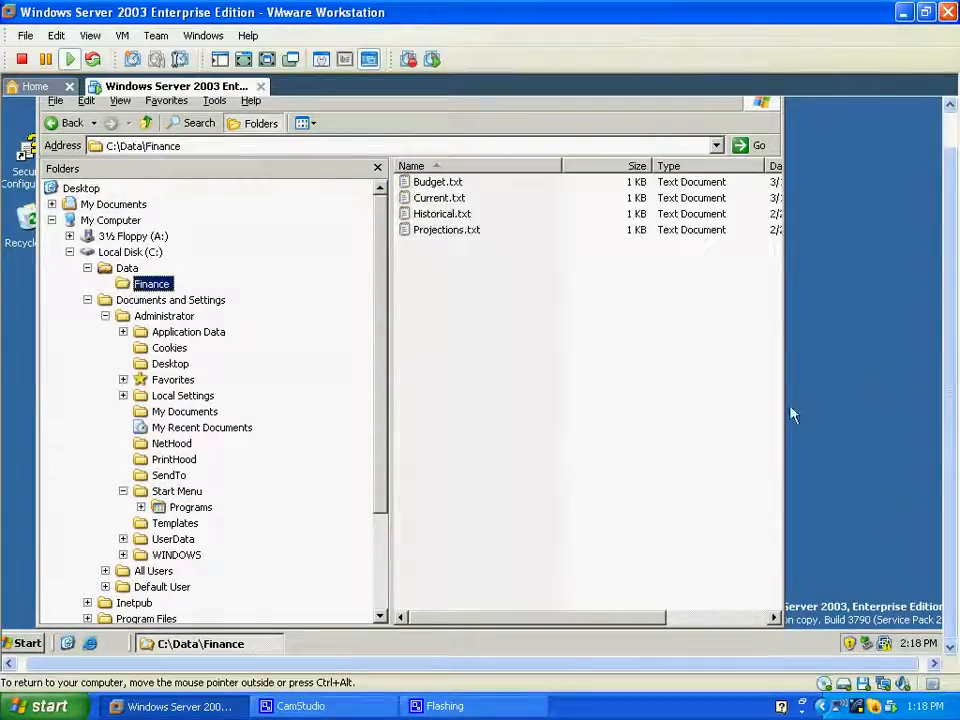